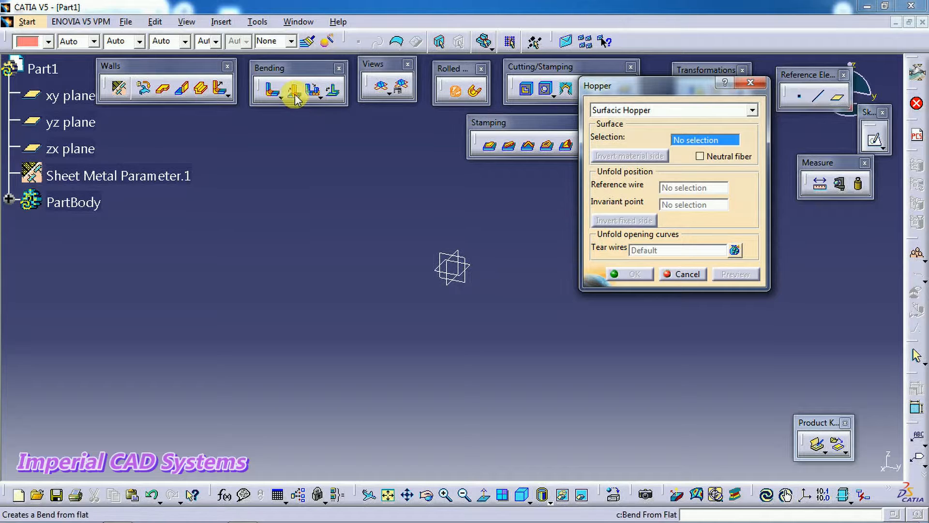
pyautogui.click(749, 83)
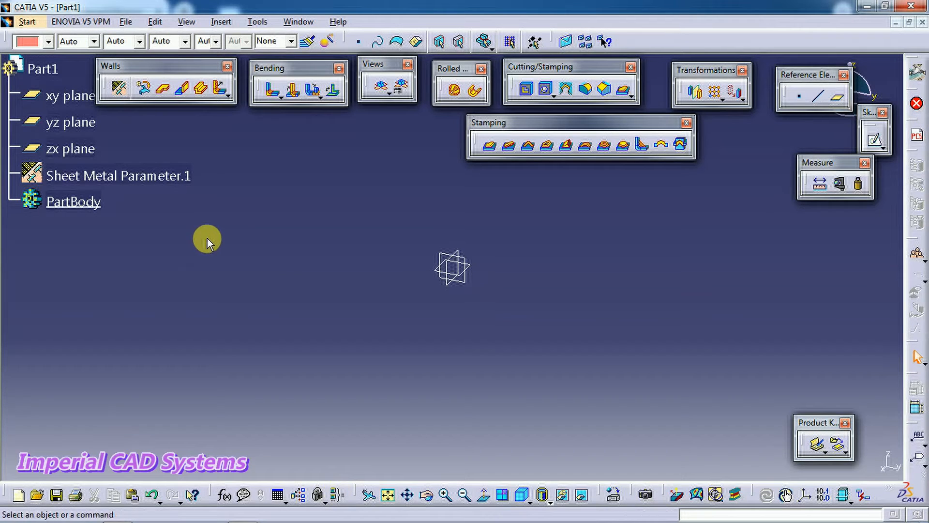
pyautogui.click(453, 91)
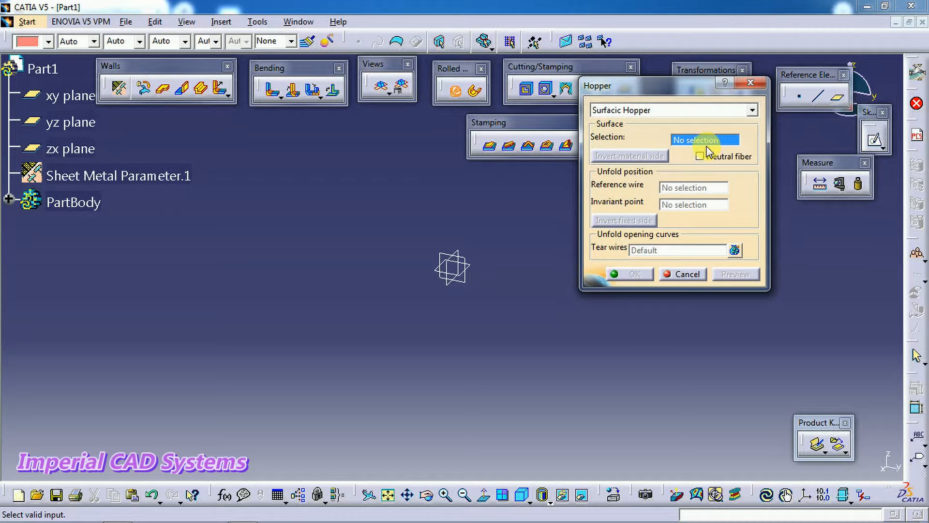
pyautogui.click(674, 275)
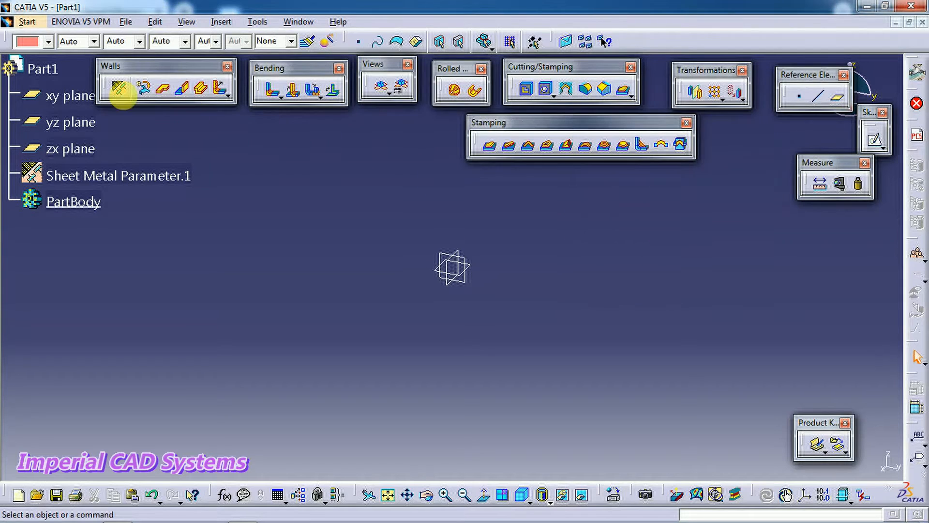
# Switch to the Generative Shape Design workbench and start a sketch on the yz plane
pyautogui.click(26, 22)
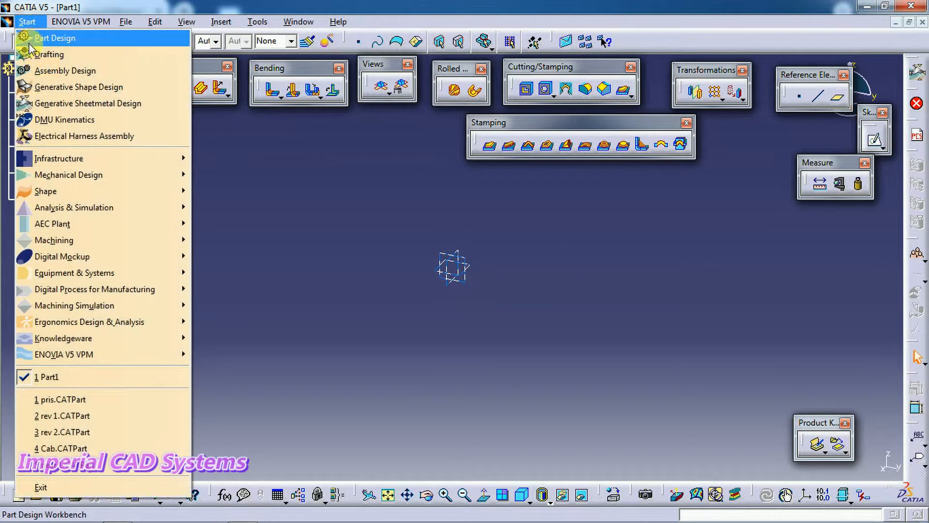
pyautogui.click(43, 87)
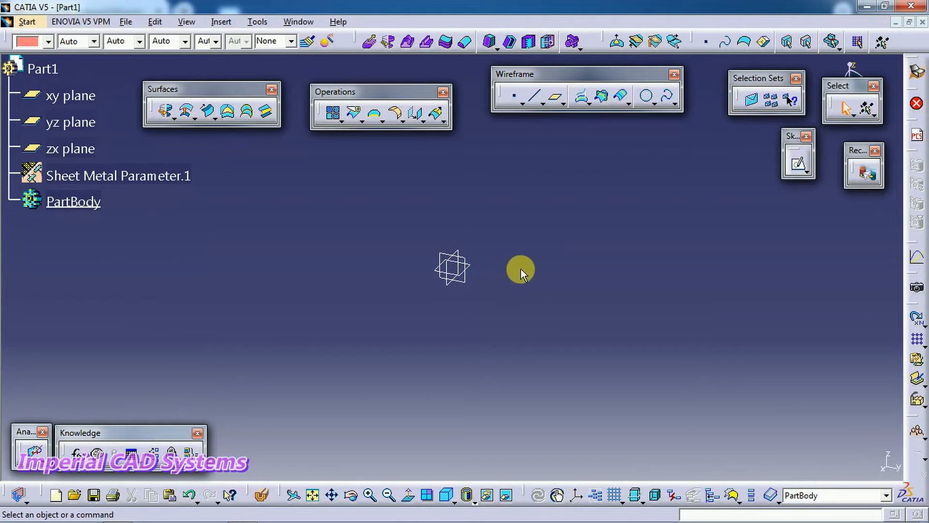
pyautogui.click(466, 280)
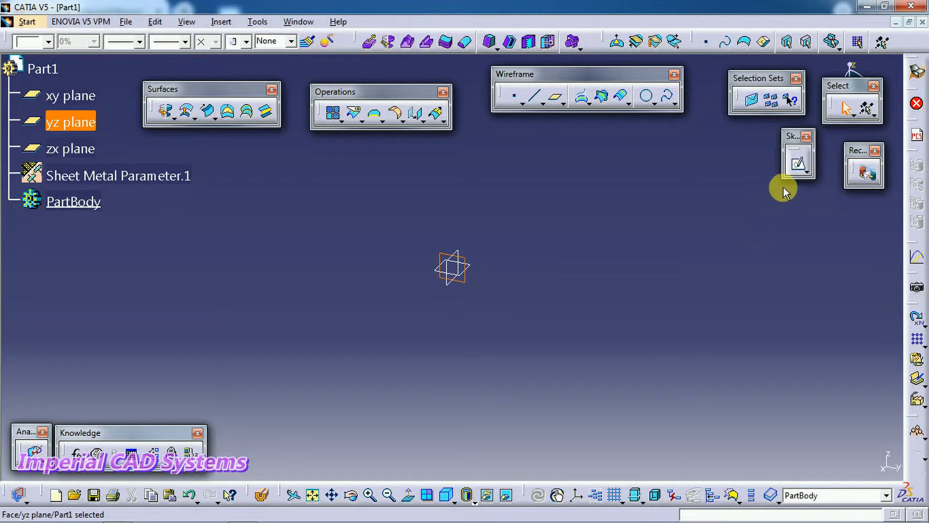
pyautogui.click(796, 162)
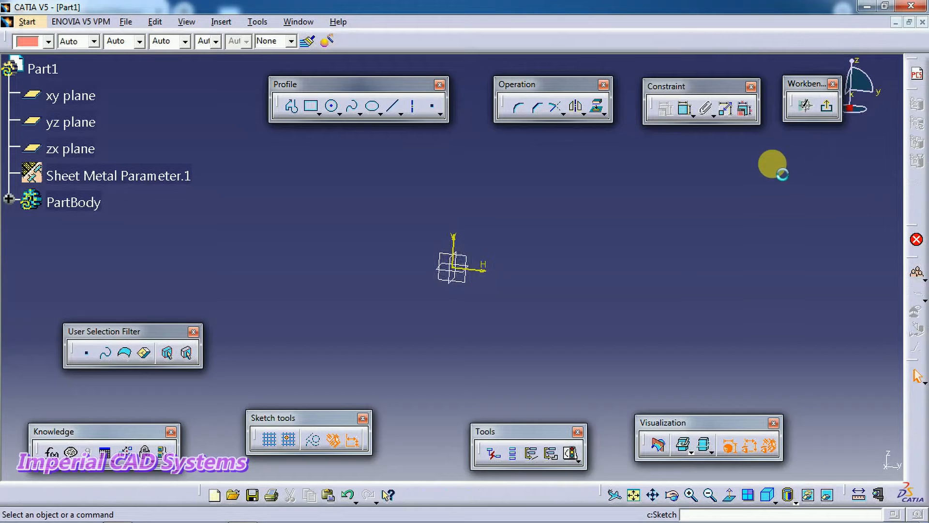
# Draw an S-shaped spline through four points, from about -88 mm to 196 mm horizontally, and exit the sketch
pyautogui.click(347, 104)
pyautogui.click(293, 214)
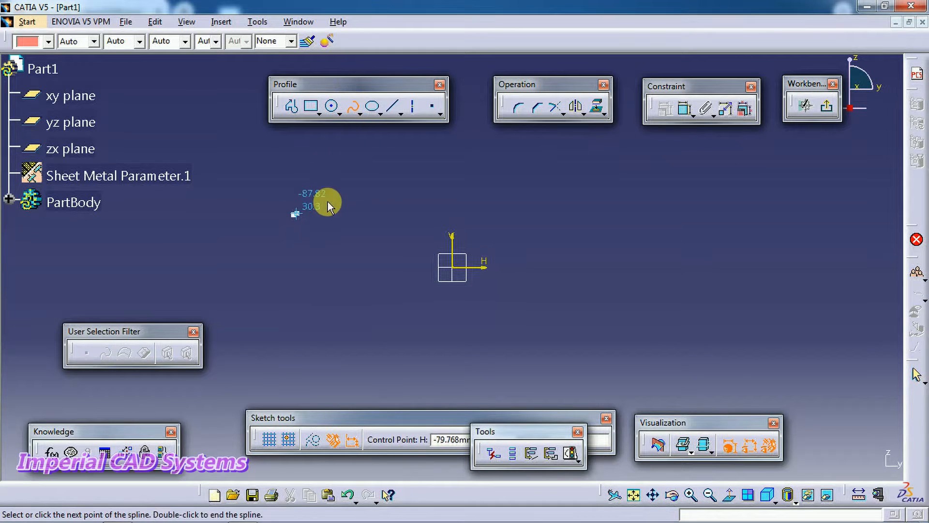
pyautogui.click(397, 181)
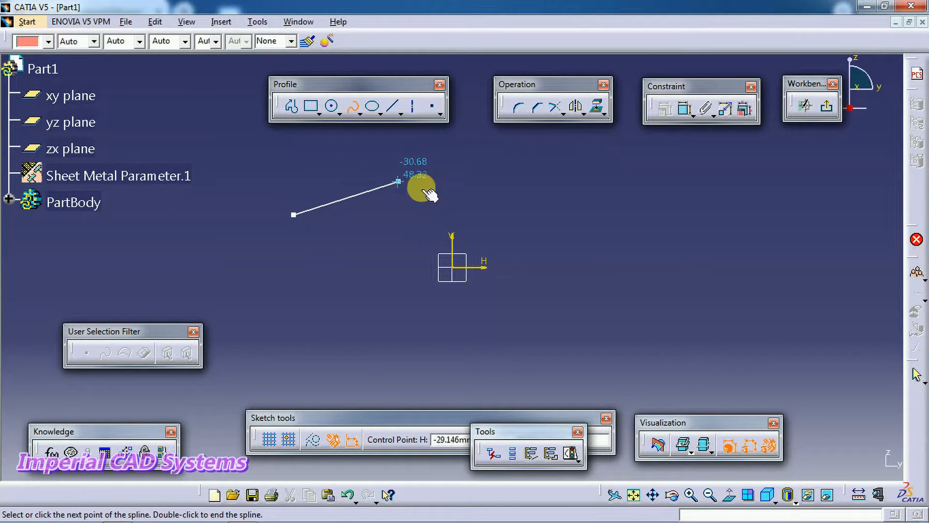
pyautogui.click(594, 324)
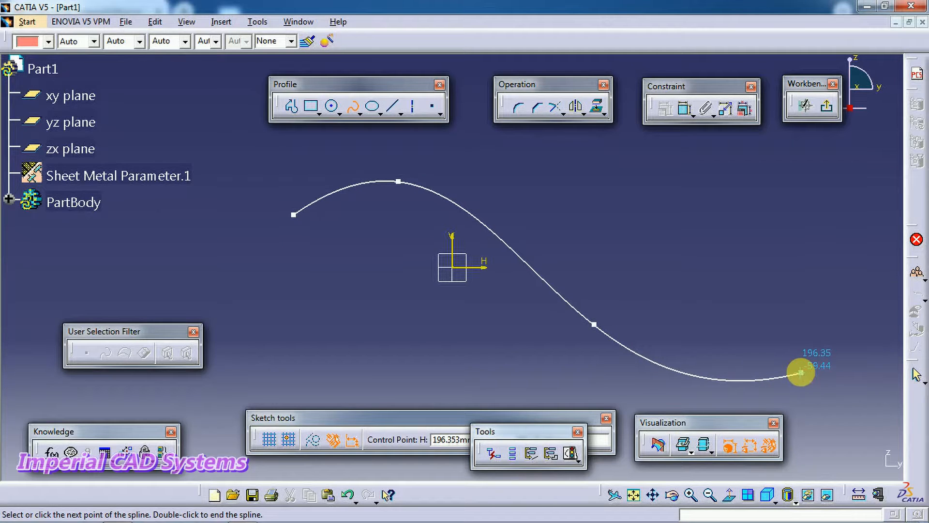
pyautogui.click(801, 372)
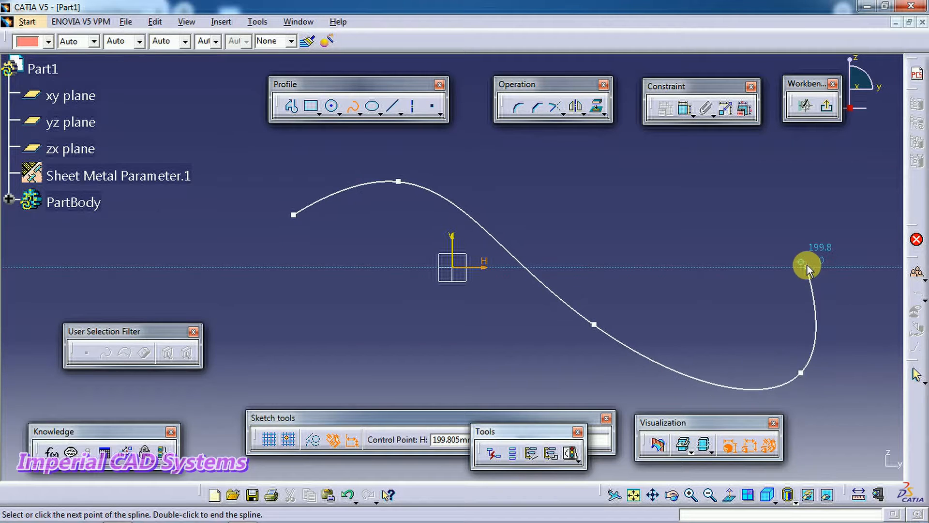
pyautogui.click(828, 109)
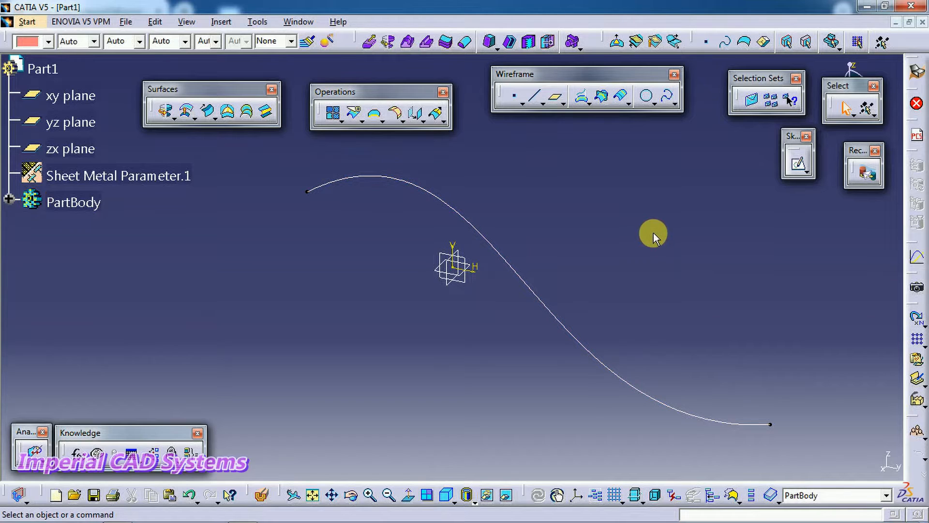
# Extrude the spline sketch as a surface with mirrored extent and a 40 mm dimension
pyautogui.click(174, 119)
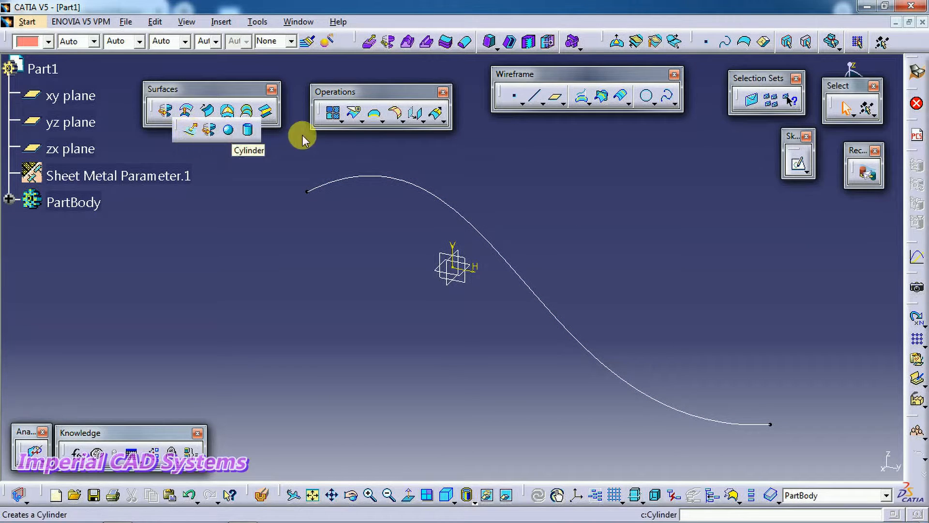
pyautogui.click(190, 129)
pyautogui.click(436, 196)
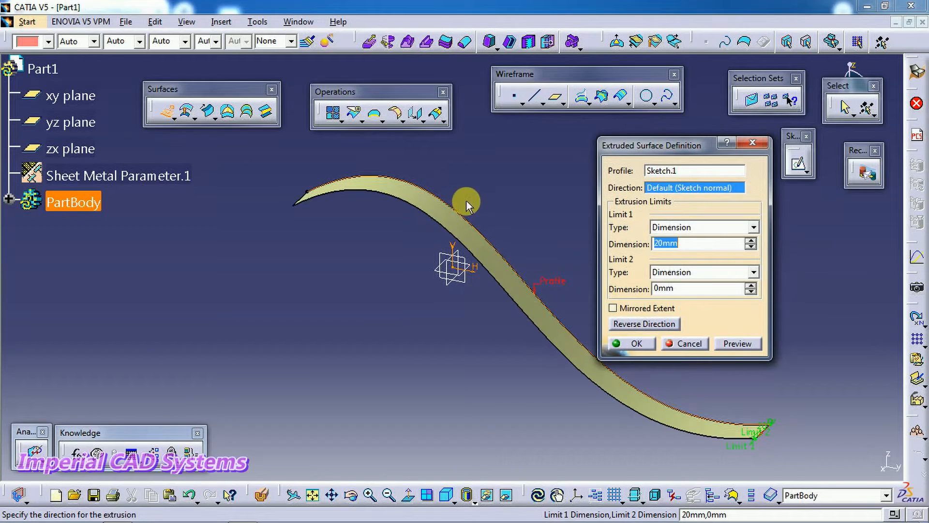
pyautogui.click(655, 309)
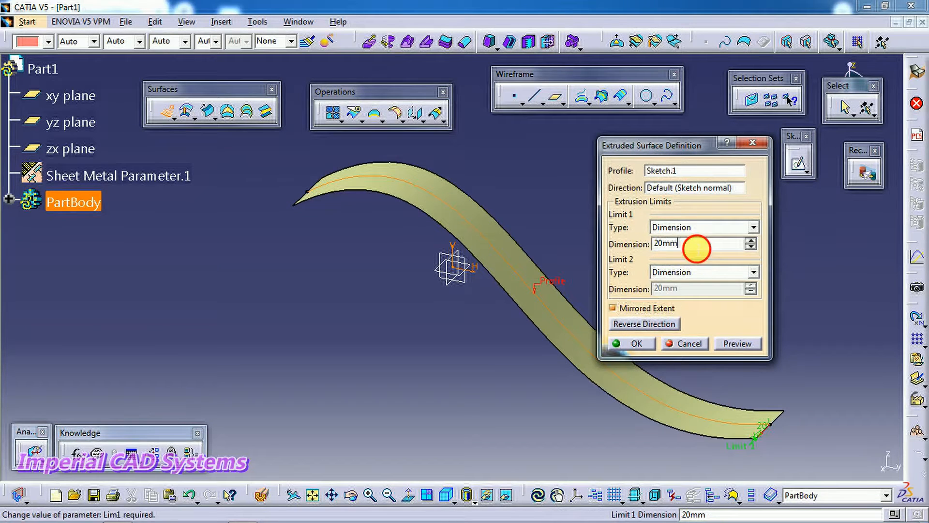
pyautogui.write('40')
pyautogui.press('Return')
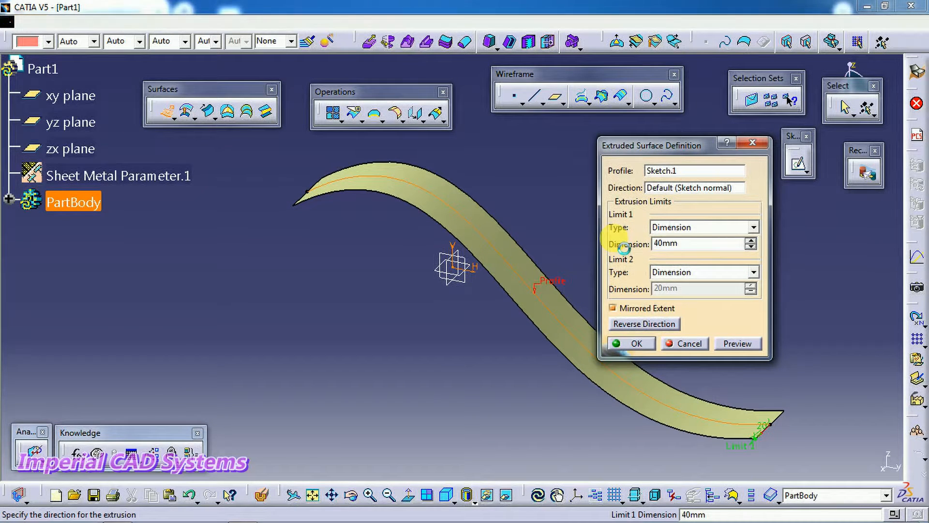
# Switch to the Generative Sheetmetal Design workbench
pyautogui.moveTo(425, 274); pyautogui.dragTo(539, 332, button='middle')
pyautogui.moveTo(589, 347); pyautogui.dragTo(483, 262, button='middle')
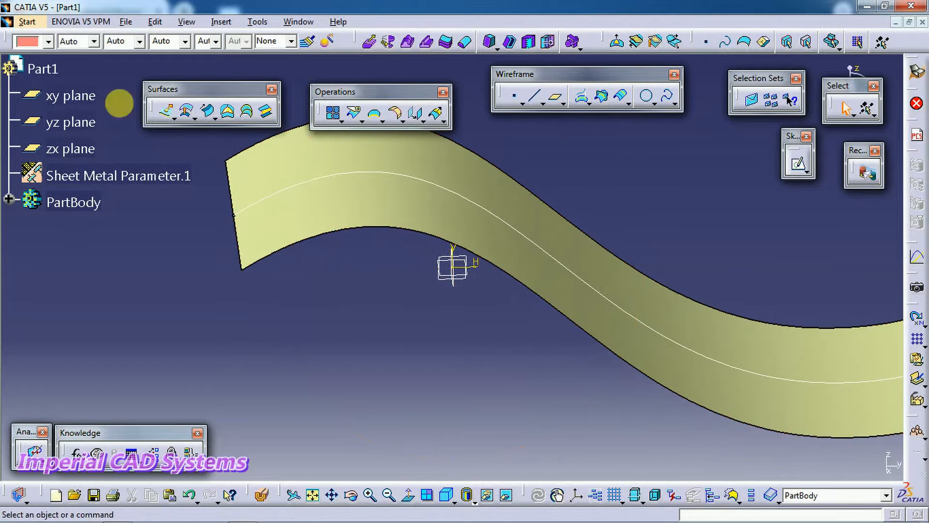
pyautogui.click(27, 22)
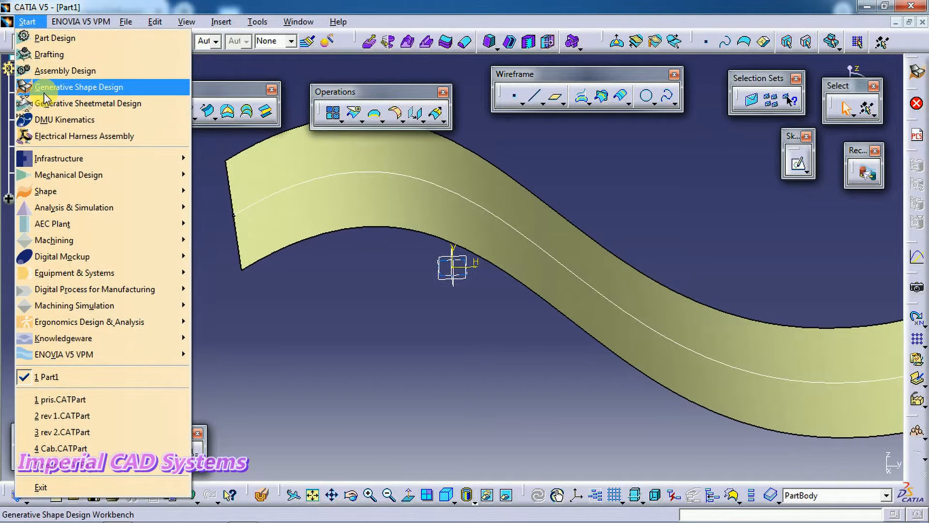
pyautogui.moveTo(106, 195)
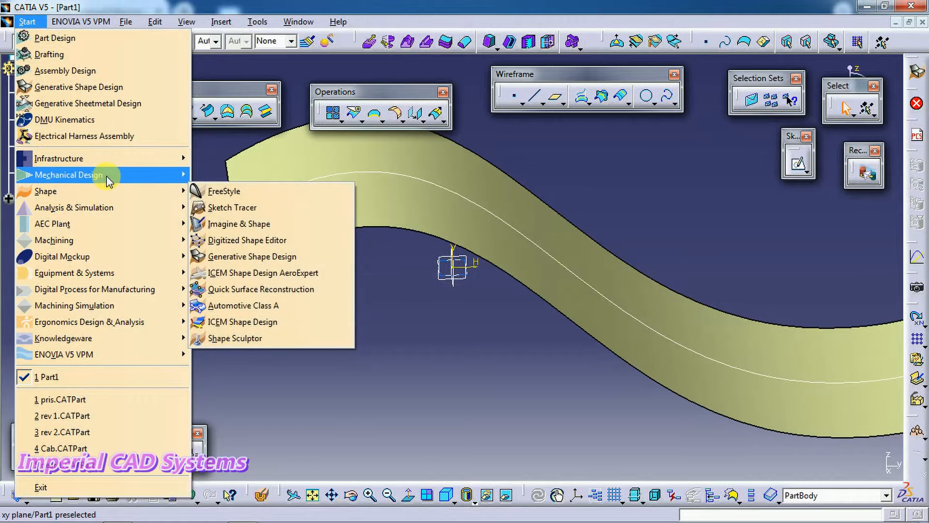
pyautogui.moveTo(107, 175)
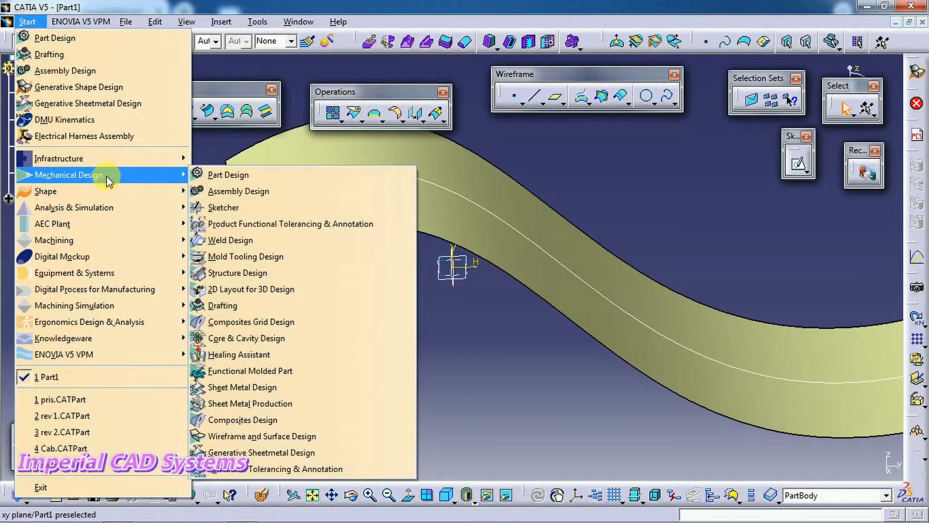
pyautogui.click(296, 453)
# Create a Surfacic Hopper from the extruded S-shaped surface, keeping the default reference wire, invariant point and material side
pyautogui.moveTo(426, 311); pyautogui.dragTo(498, 307, button='middle')
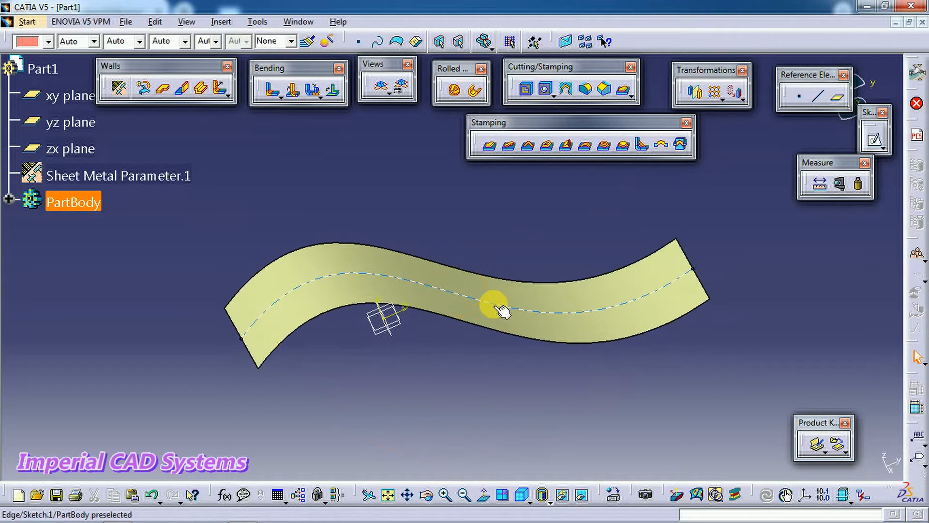
pyautogui.click(453, 92)
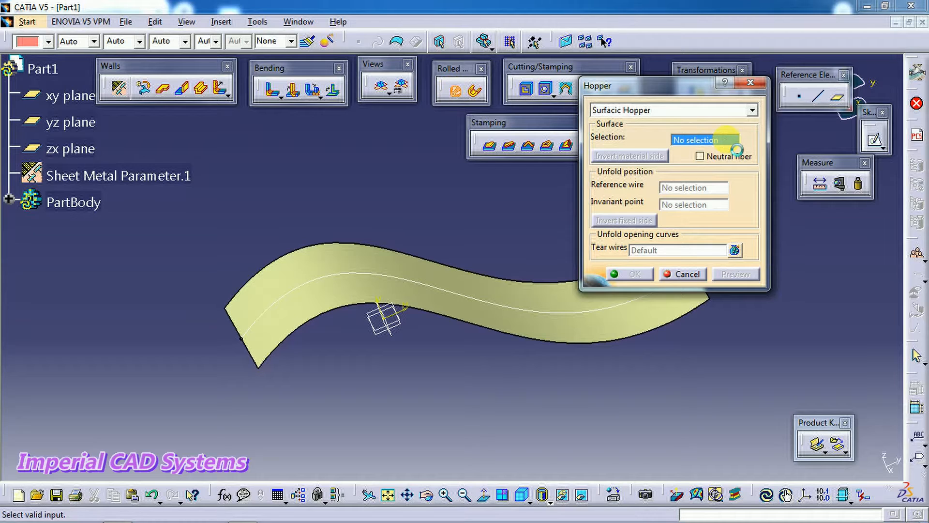
pyautogui.click(452, 308)
pyautogui.moveTo(498, 341); pyautogui.dragTo(484, 308, button='middle')
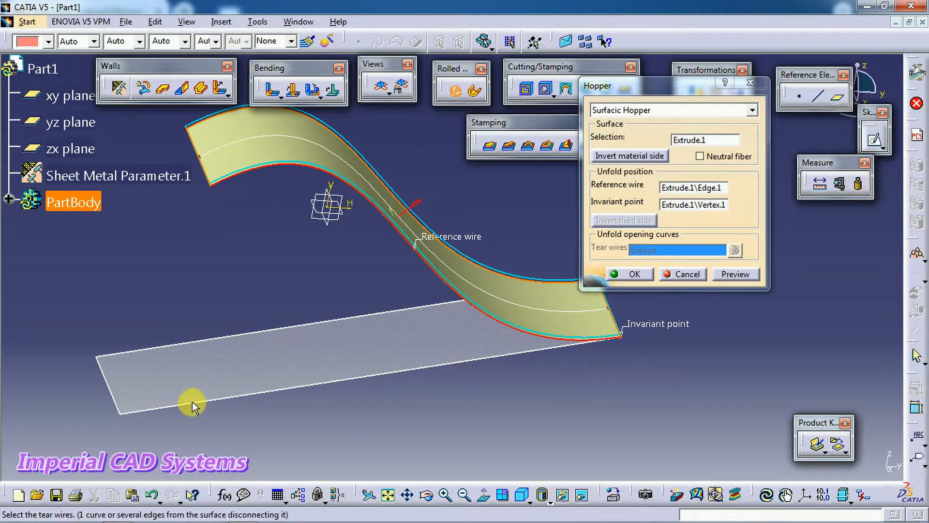
pyautogui.moveTo(415, 218); pyautogui.dragTo(426, 198, button='middle')
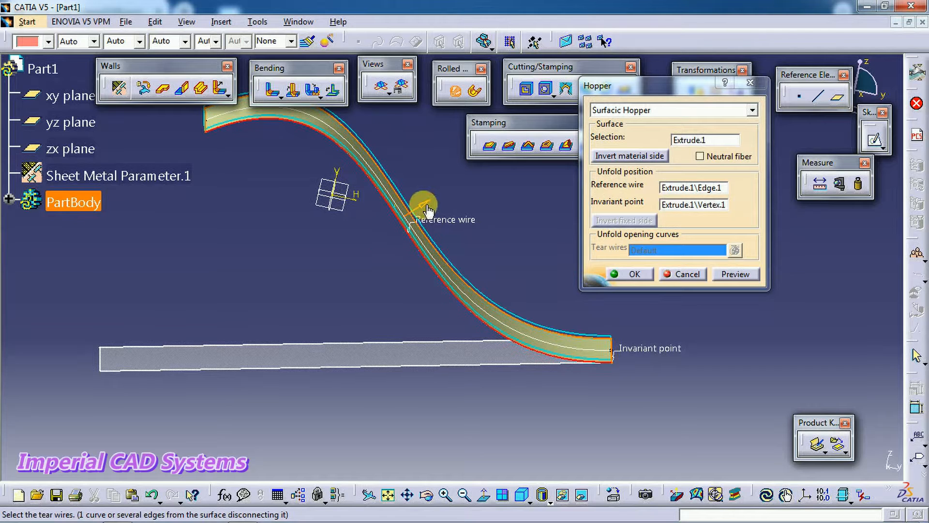
pyautogui.moveTo(379, 236); pyautogui.dragTo(327, 276, button='middle')
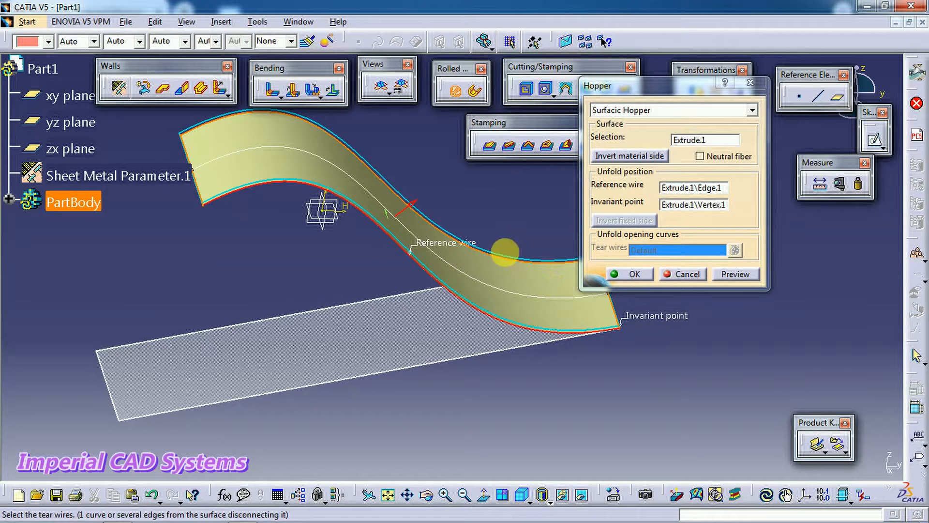
pyautogui.click(621, 275)
# Check the thickness and default bend radius in the sheet metal parameters
pyautogui.moveTo(646, 334); pyautogui.dragTo(510, 265, button='middle')
pyautogui.moveTo(397, 295); pyautogui.dragTo(434, 194, button='middle')
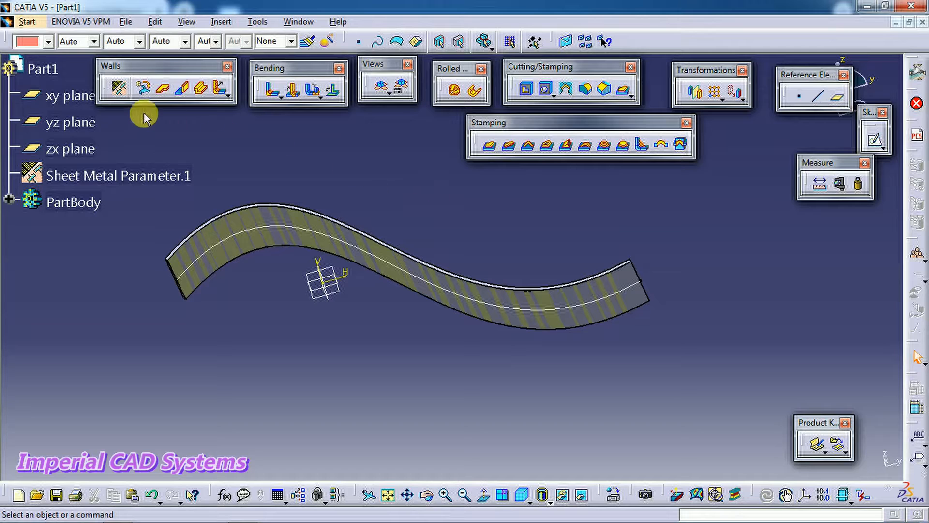
pyautogui.click(118, 89)
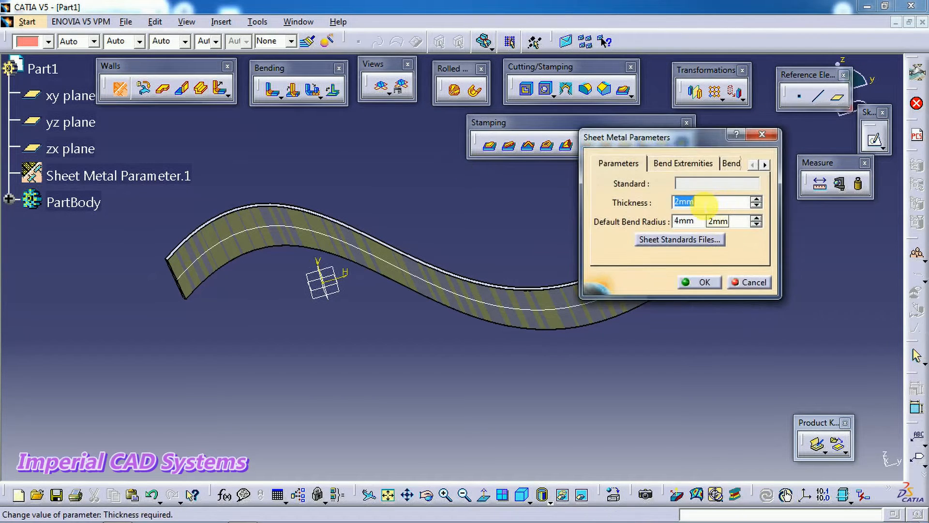
pyautogui.click(708, 282)
# Unfold the curved hopper sheet into its flat view
pyautogui.moveTo(438, 208); pyautogui.dragTo(473, 380, button='middle')
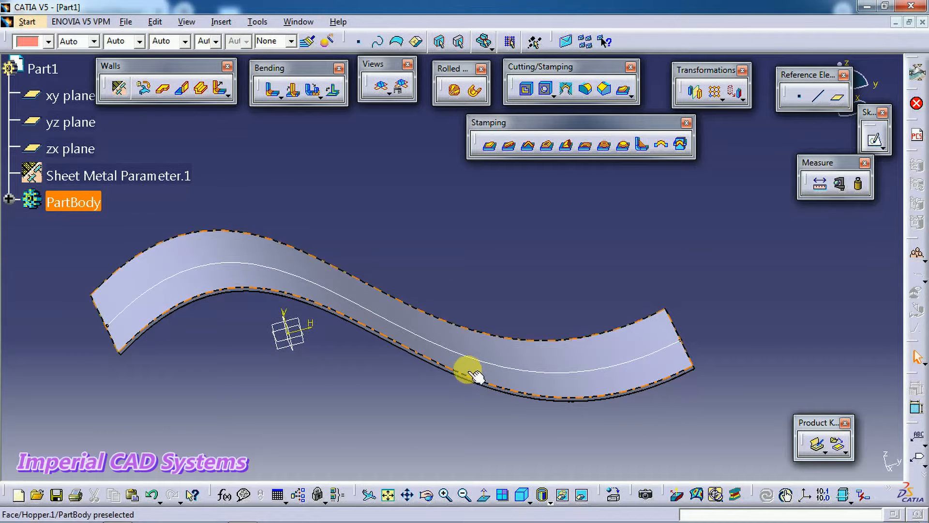
pyautogui.click(451, 282)
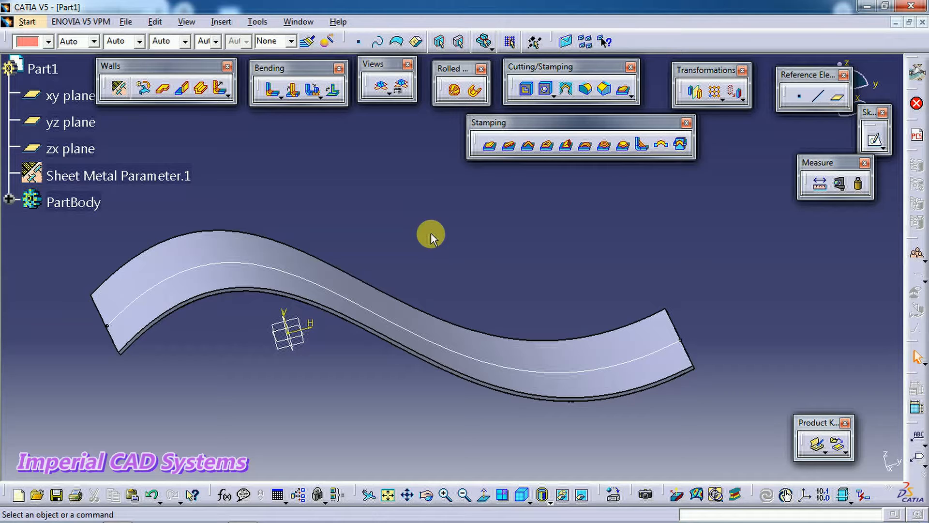
pyautogui.moveTo(426, 252); pyautogui.dragTo(420, 297, button='middle')
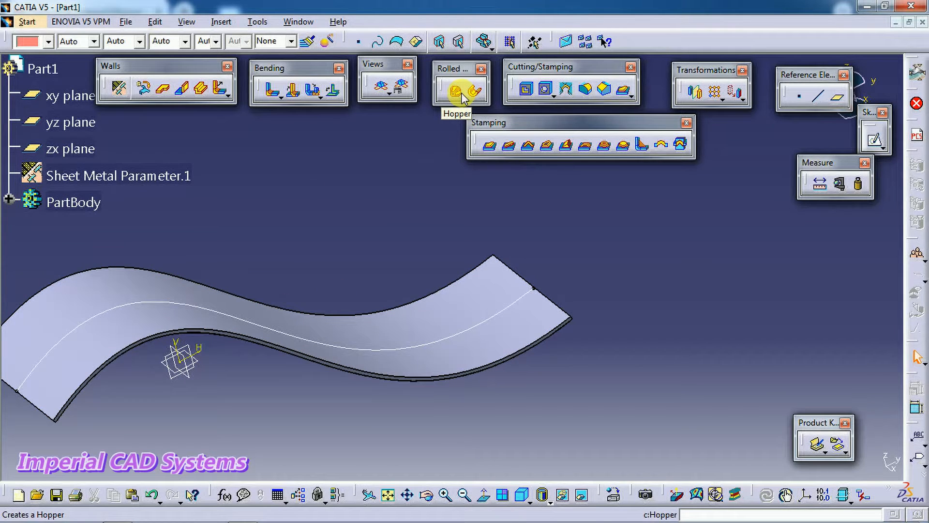
pyautogui.click(382, 90)
# Measure the length of the unfolded sheet's long lower edge without keeping the measurement
pyautogui.moveTo(414, 300); pyautogui.dragTo(687, 270, button='middle')
pyautogui.click(839, 184)
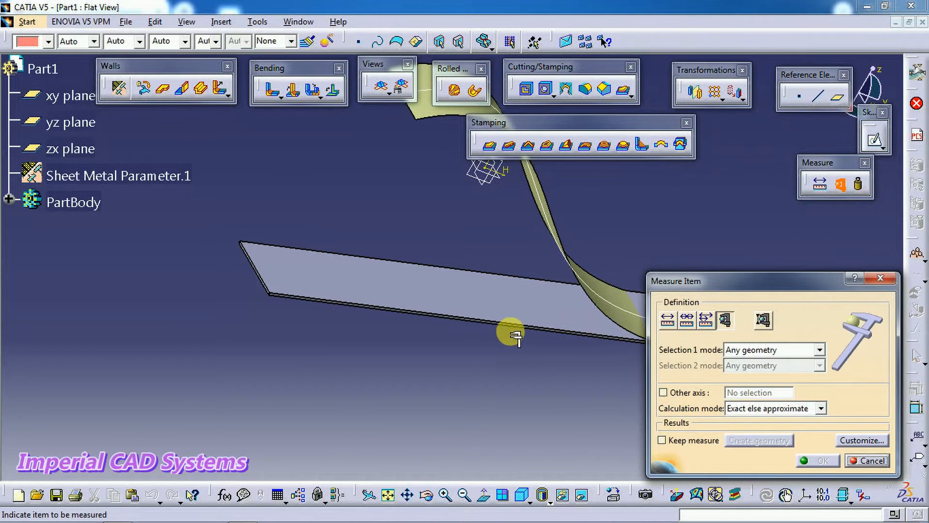
pyautogui.click(514, 326)
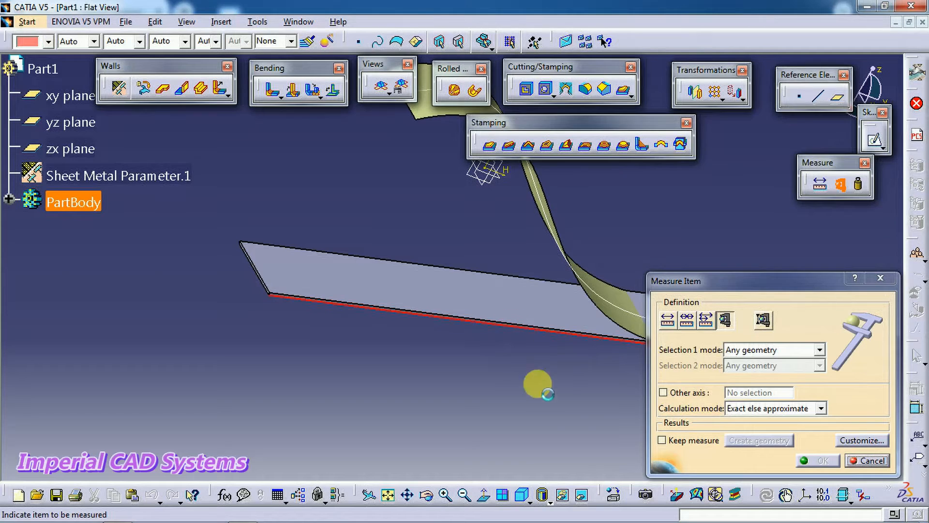
pyautogui.moveTo(527, 361); pyautogui.dragTo(498, 387, button='middle')
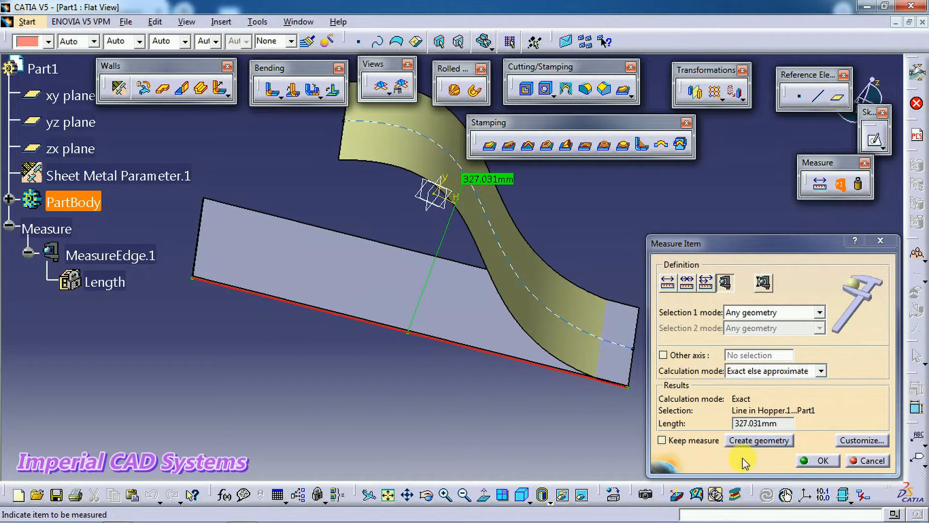
pyautogui.moveTo(774, 423); pyautogui.dragTo(695, 430)
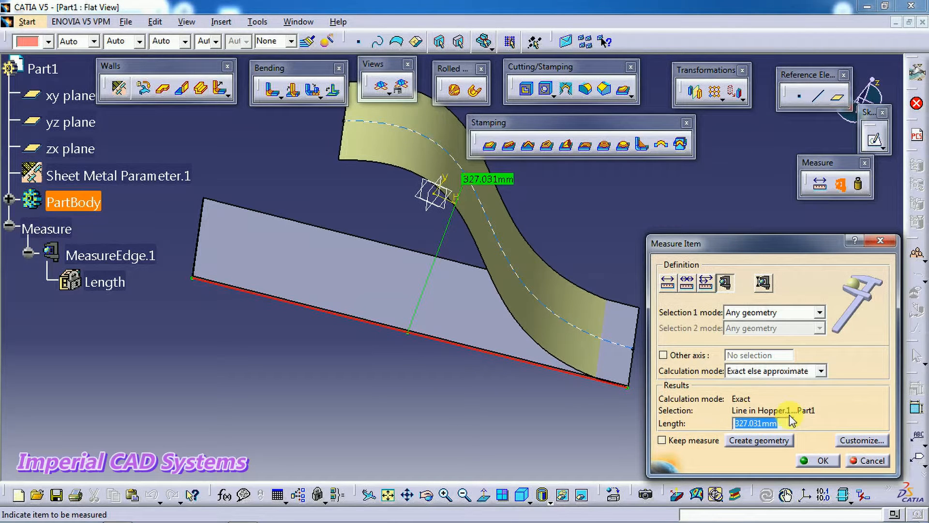
pyautogui.press('Escape')
pyautogui.moveTo(450, 358); pyautogui.dragTo(481, 363, button='middle')
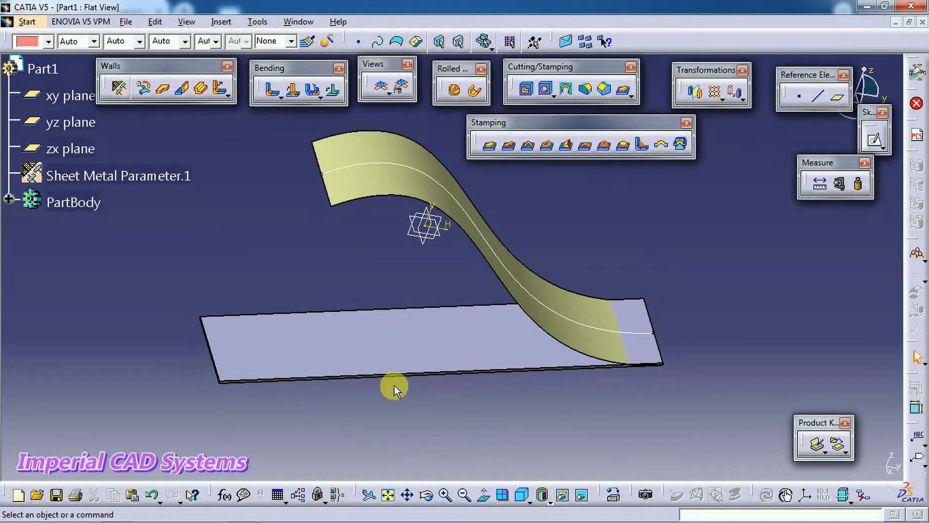
# Fold the sheet back to its 3D view and delete the S-shaped hopper
pyautogui.click(382, 90)
pyautogui.moveTo(376, 244); pyautogui.dragTo(431, 222, button='middle')
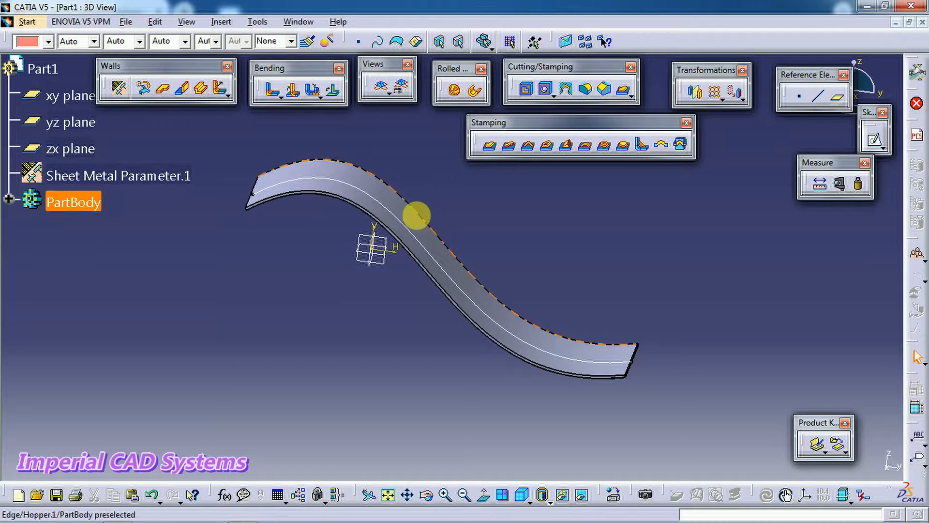
pyautogui.rightClick(413, 219)
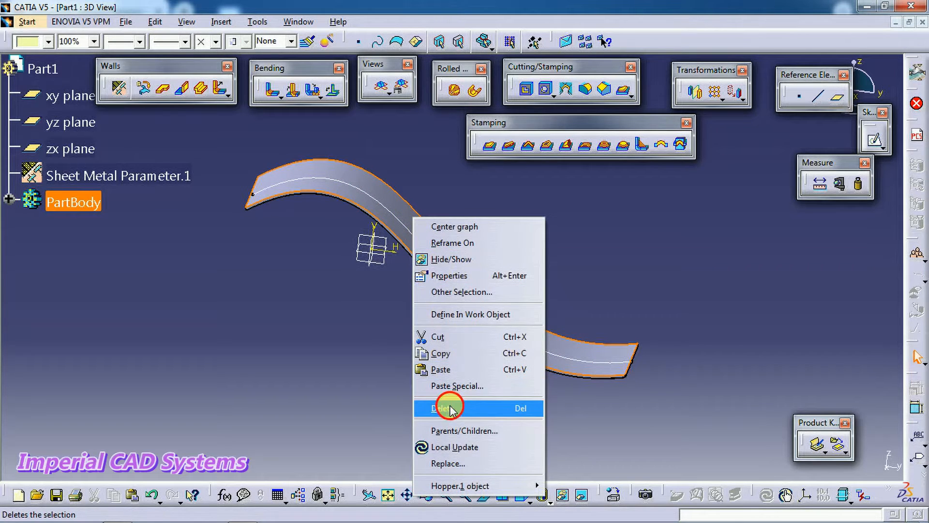
pyautogui.click(444, 408)
pyautogui.click(745, 288)
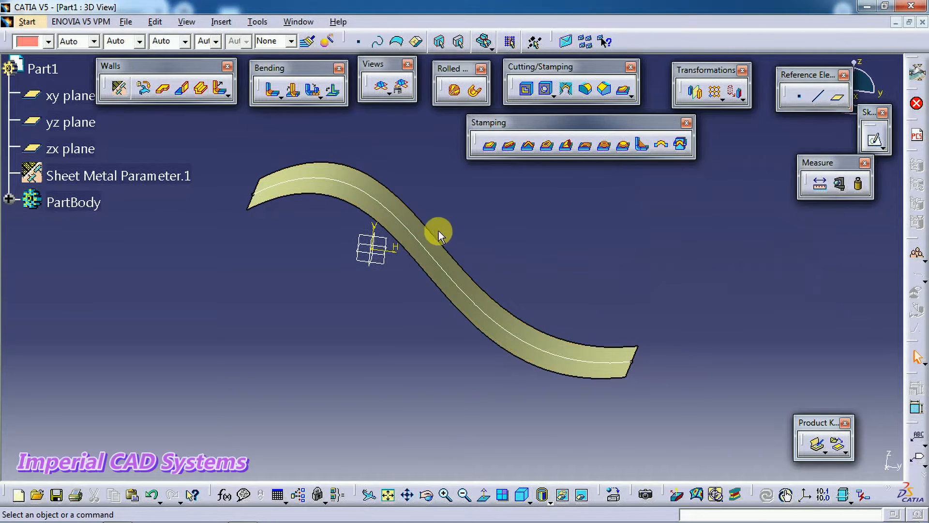
# Delete the extruded surface, reopen its profile sketch and delete the spline in it
pyautogui.rightClick(419, 233)
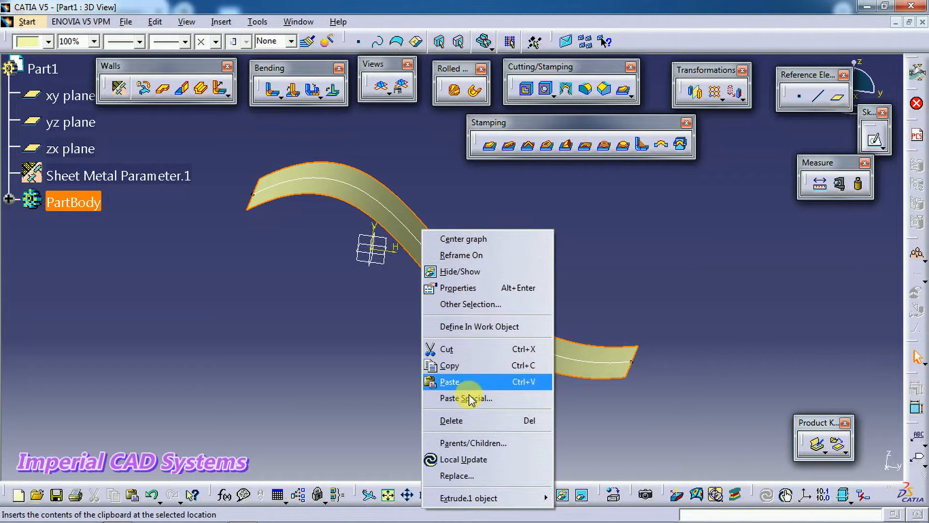
pyautogui.click(472, 420)
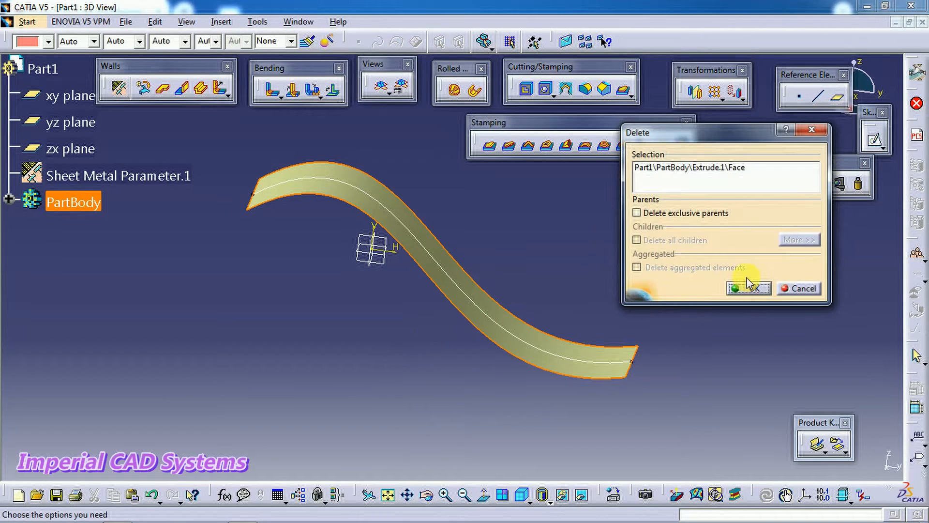
pyautogui.click(745, 289)
pyautogui.doubleClick(431, 254)
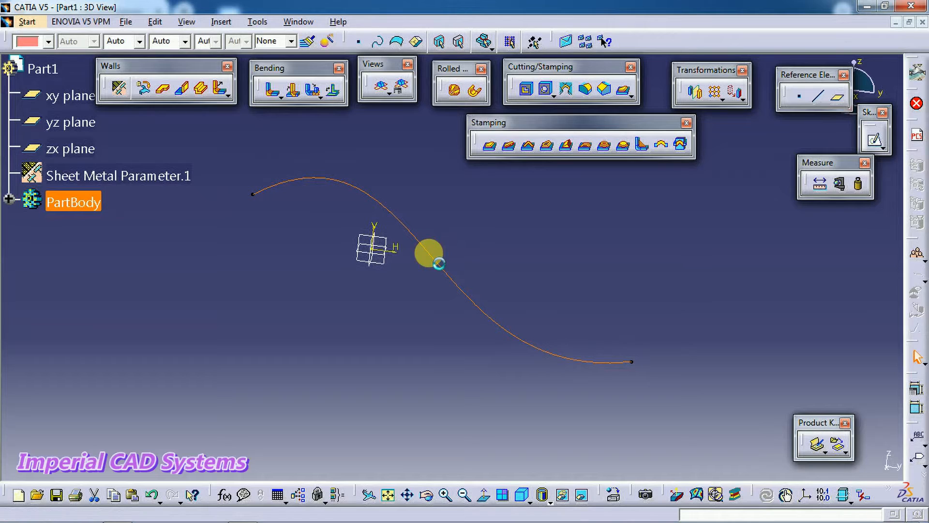
pyautogui.rightClick(435, 263)
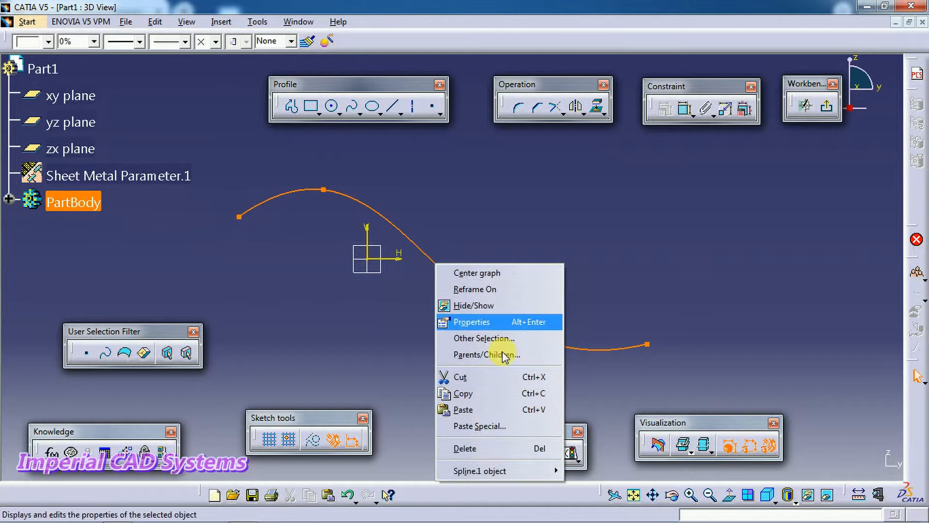
pyautogui.click(485, 450)
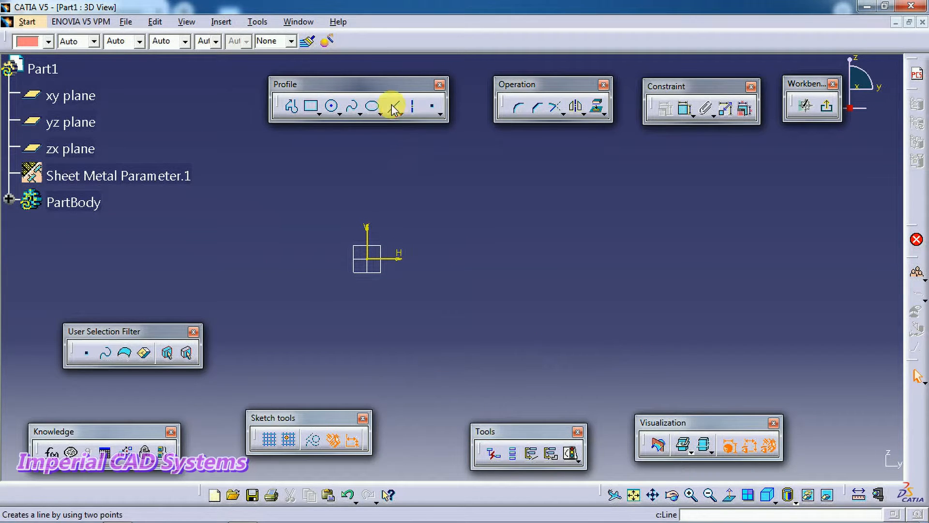
# Sketch a slanted line beside the vertical axis, sloping outward from above the origin to well below it, and exit the sketch
pyautogui.click(392, 105)
pyautogui.click(417, 141)
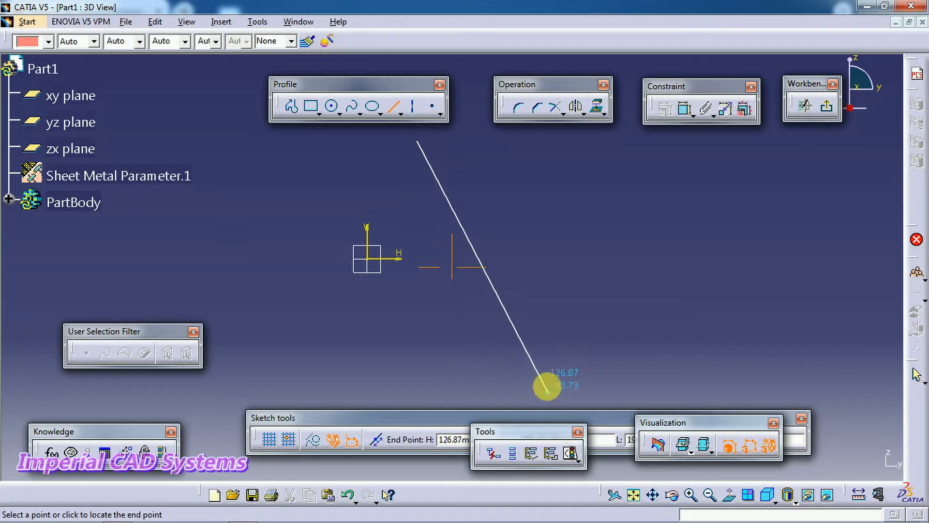
pyautogui.moveTo(549, 388); pyautogui.dragTo(537, 326, button='middle')
pyautogui.click(555, 385)
pyautogui.click(532, 234)
pyautogui.moveTo(533, 234); pyautogui.dragTo(542, 275, button='middle')
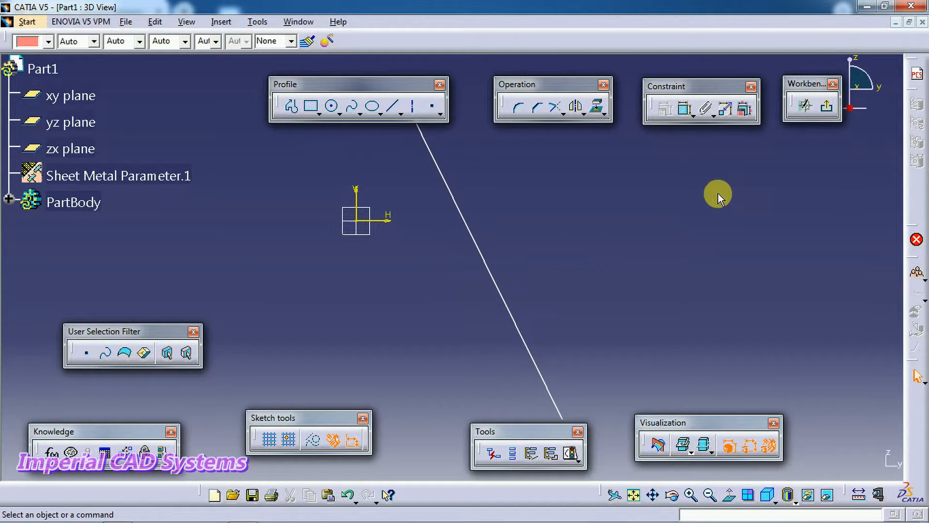
pyautogui.click(825, 105)
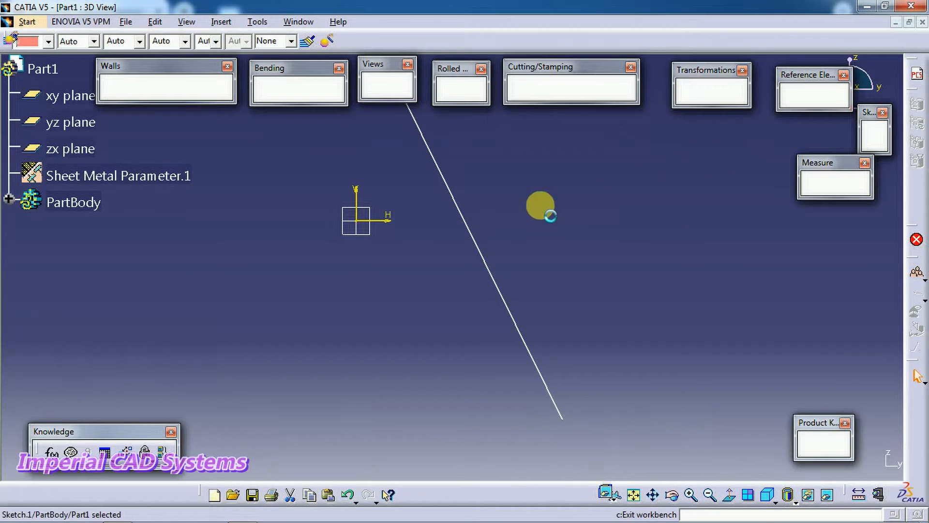
# Switch to the Generative Shape Design workbench
pyautogui.moveTo(391, 264)
pyautogui.mouseDown(button='middle')
pyautogui.moveTo(423, 309)
pyautogui.moveTo(386, 263)
pyautogui.mouseUp(button='middle')
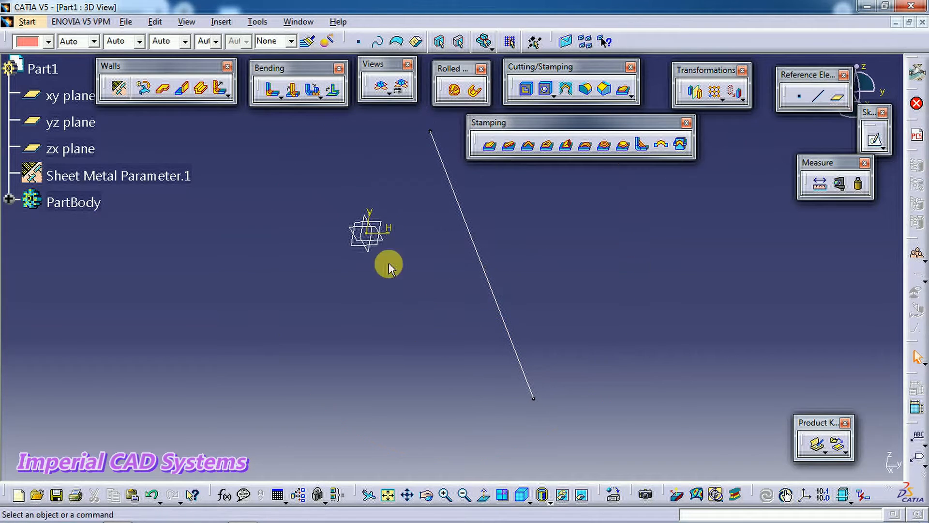
pyautogui.click(27, 22)
pyautogui.click(67, 87)
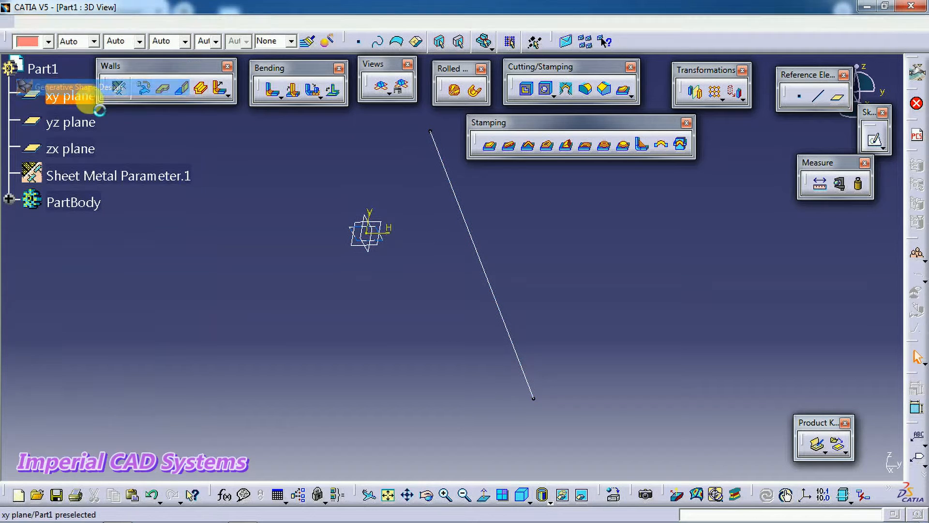
# Revolve the slanted line sketch 360 degrees about the Z axis to create a conical surface
pyautogui.moveTo(411, 270); pyautogui.dragTo(450, 290, button='middle')
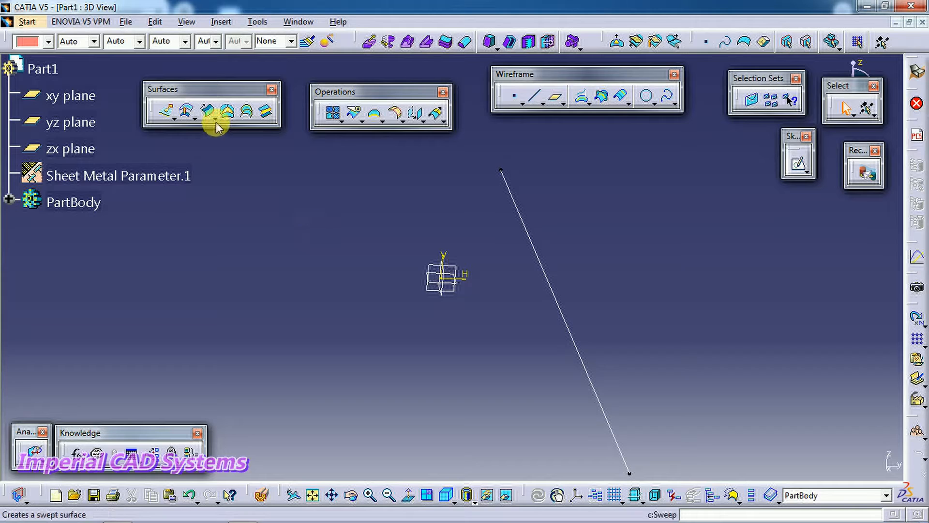
pyautogui.click(175, 119)
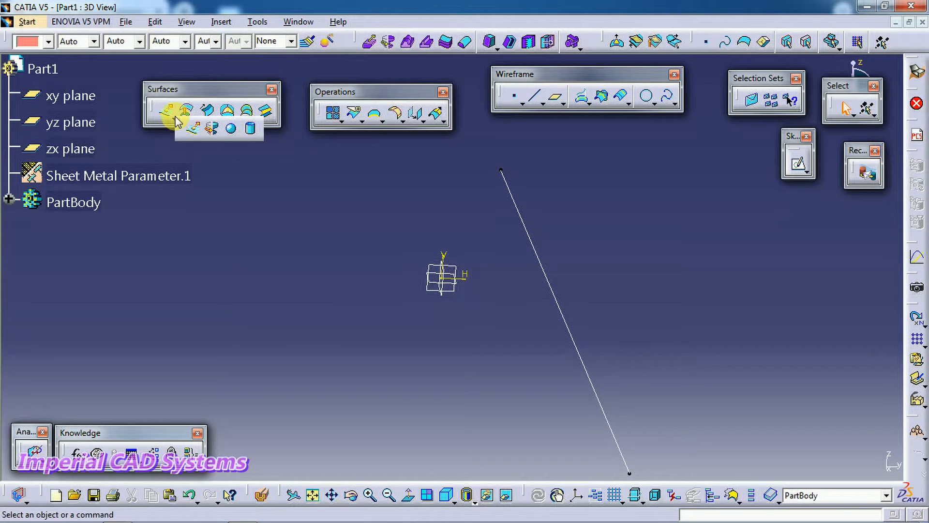
pyautogui.click(210, 135)
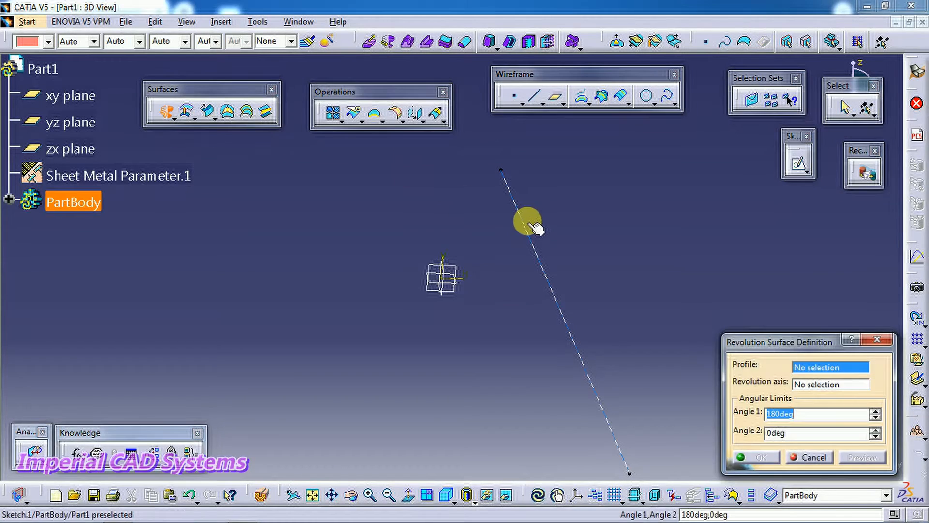
pyautogui.click(528, 232)
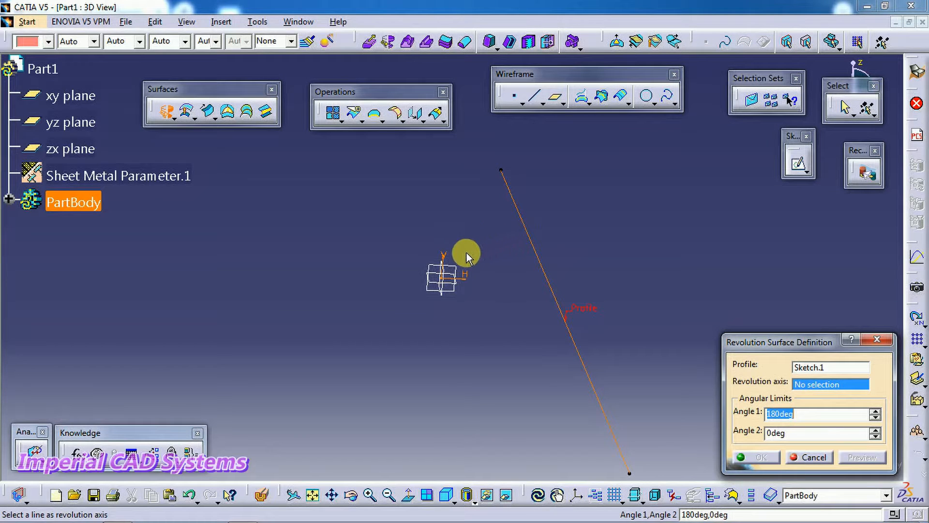
pyautogui.click(814, 391)
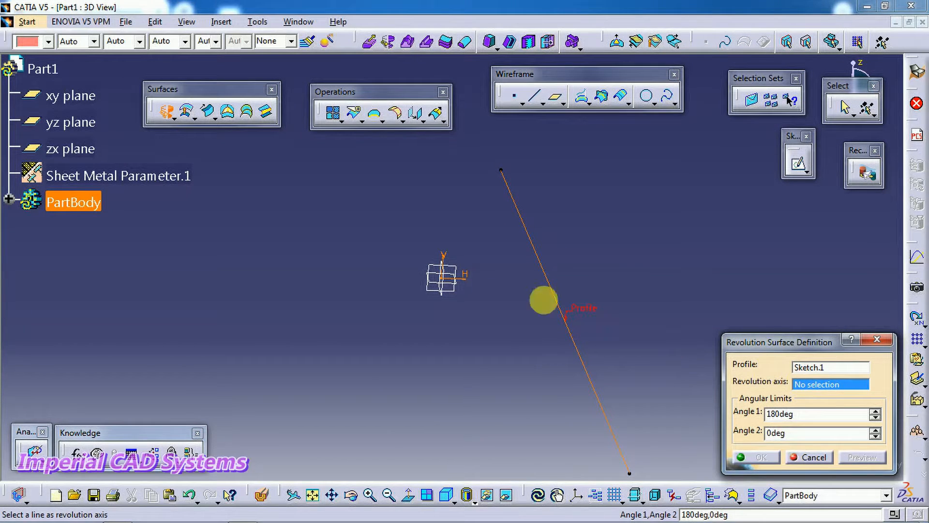
pyautogui.rightClick(827, 385)
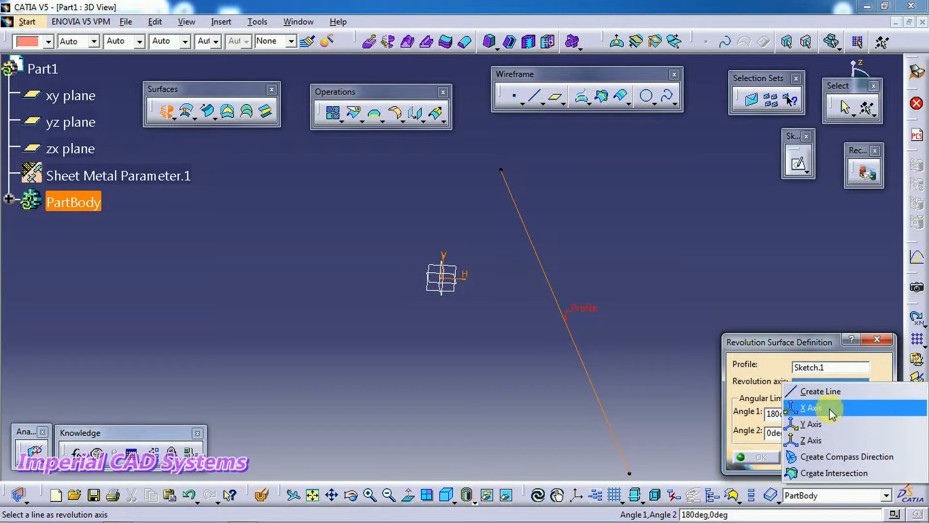
pyautogui.click(823, 440)
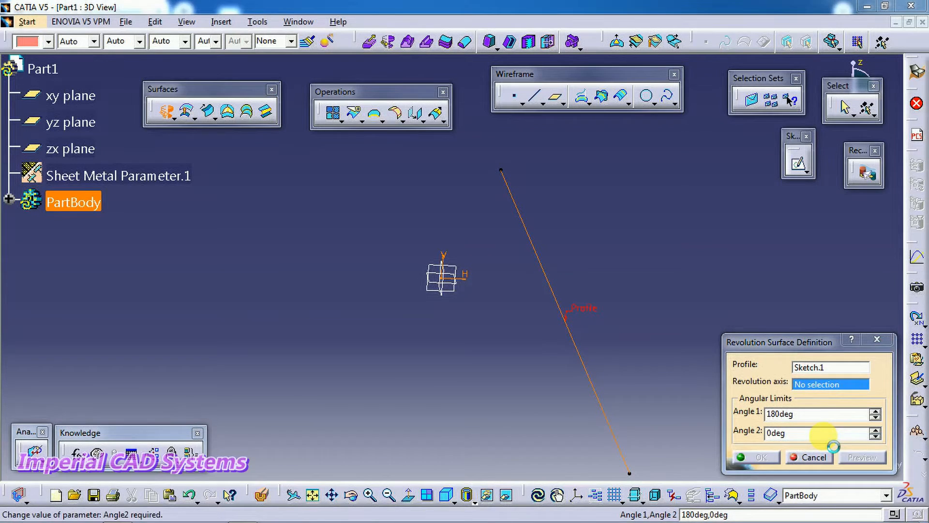
pyautogui.doubleClick(820, 415)
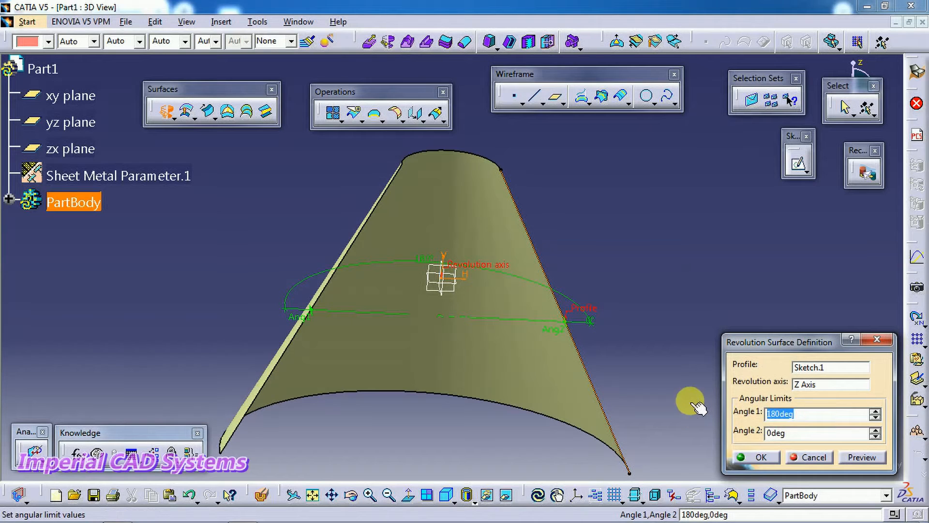
pyautogui.write('360')
pyautogui.press('Return')
pyautogui.moveTo(462, 266); pyautogui.dragTo(282, 297, button='middle')
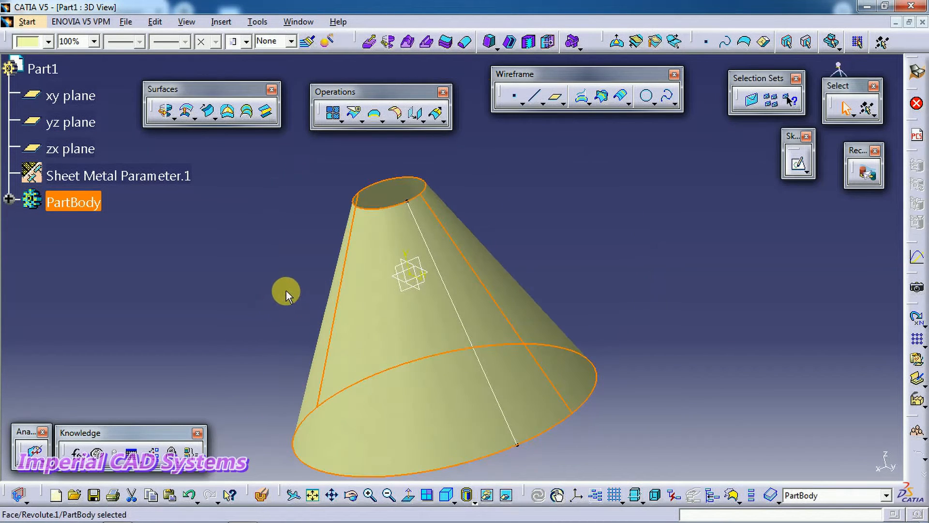
# Switch to the Generative Sheetmetal Design workbench
pyautogui.click(27, 22)
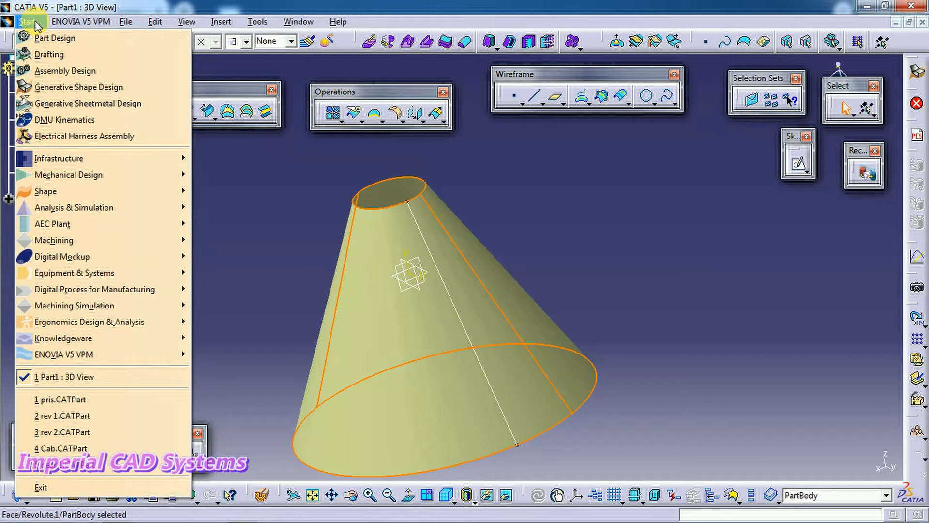
pyautogui.click(54, 103)
pyautogui.moveTo(618, 202); pyautogui.dragTo(557, 254, button='middle')
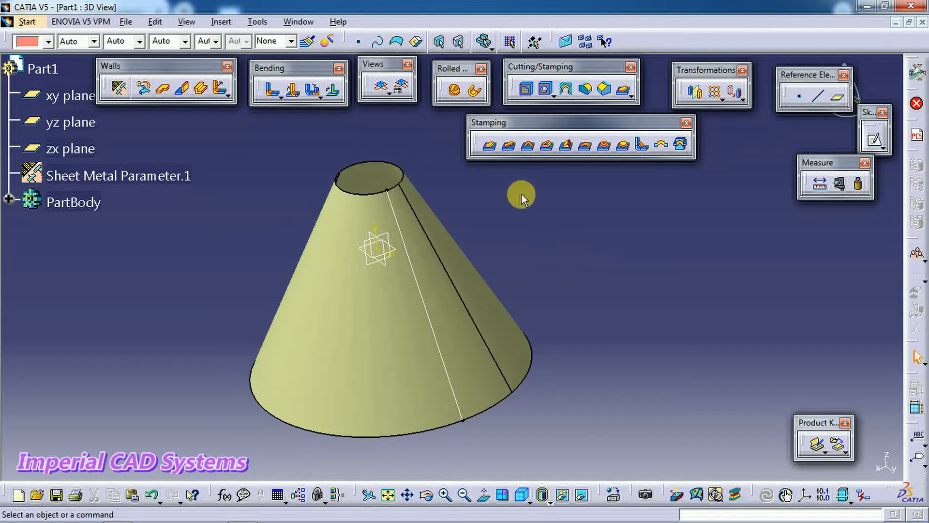
# Create a Surfacic Hopper from the cone surface, with the sketched line as reference wire, its lower endpoint as invariant point and default tear wires
pyautogui.click(473, 90)
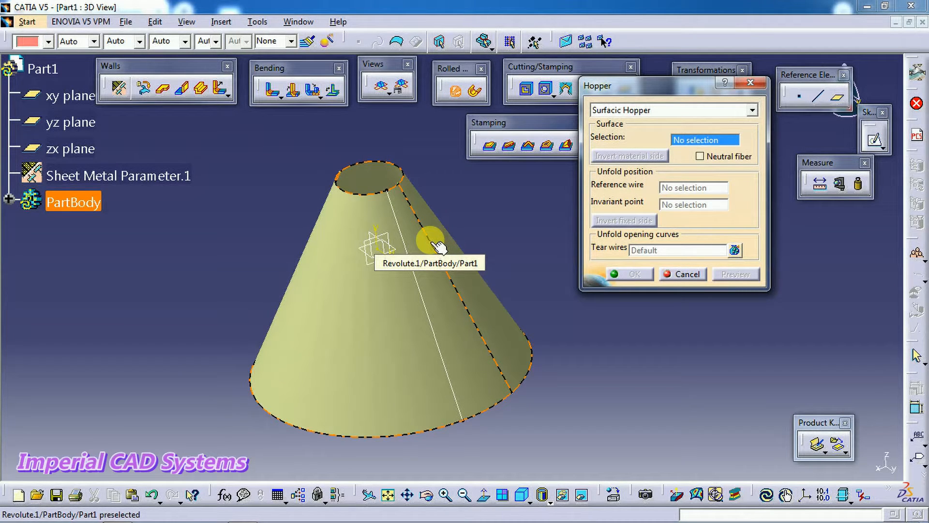
pyautogui.click(431, 243)
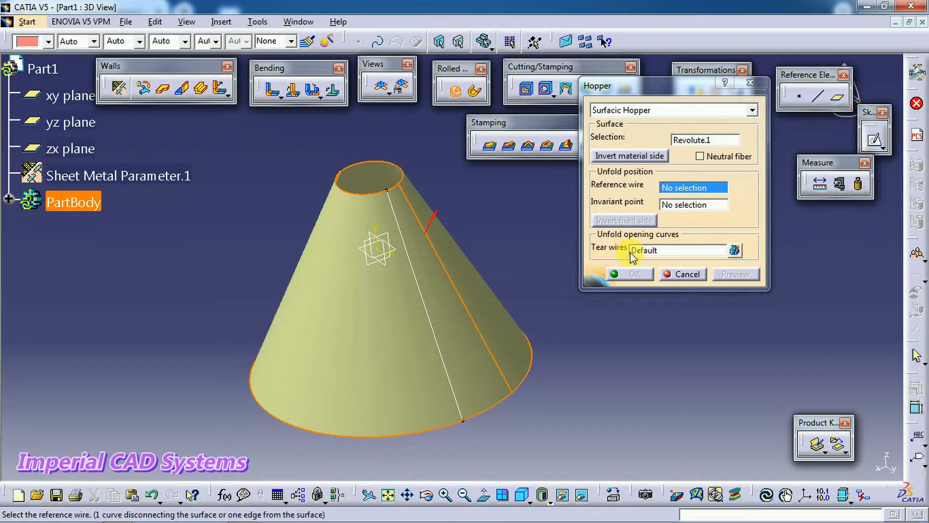
pyautogui.moveTo(461, 229); pyautogui.dragTo(624, 271, button='middle')
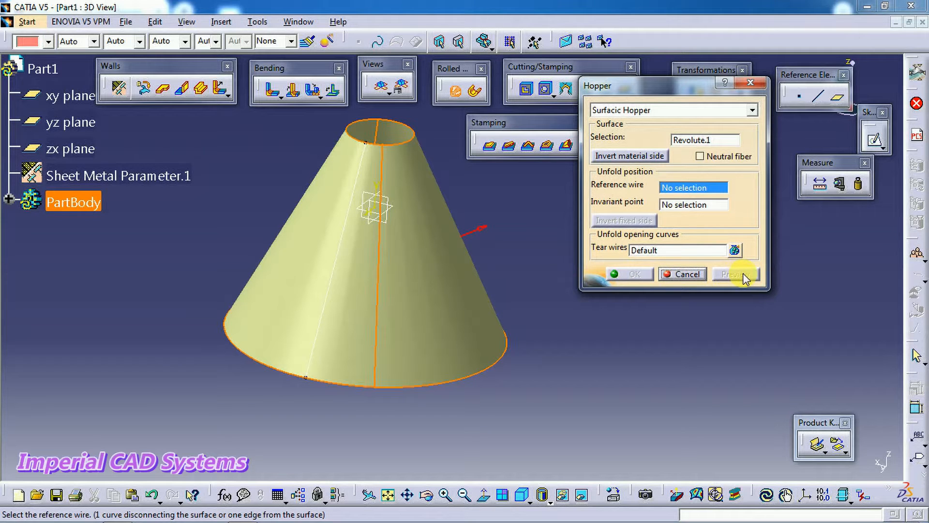
pyautogui.moveTo(501, 292); pyautogui.dragTo(419, 276, button='middle')
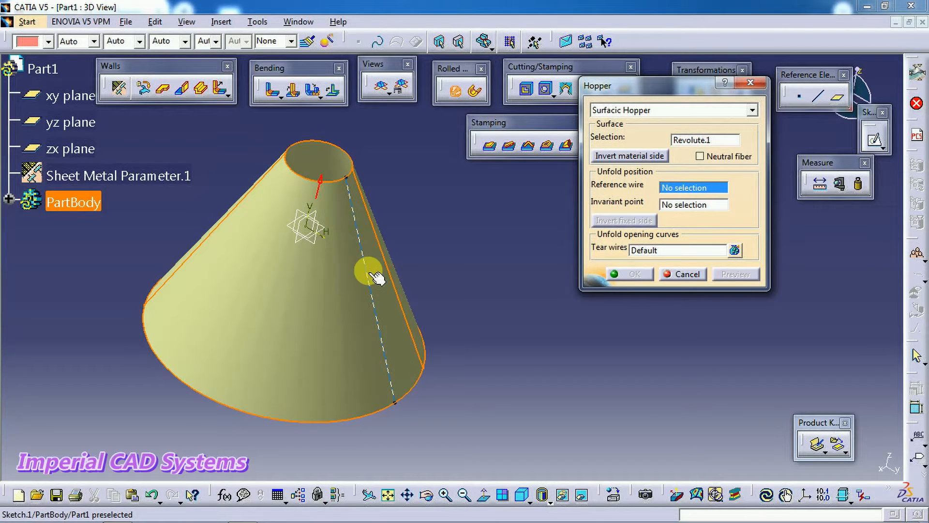
pyautogui.click(374, 276)
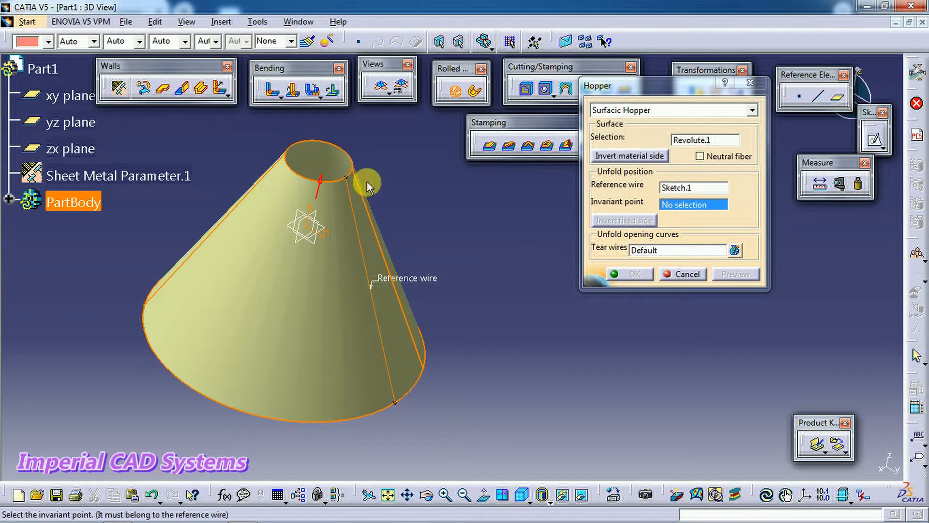
pyautogui.click(670, 204)
pyautogui.moveTo(570, 305); pyautogui.dragTo(419, 208, button='middle')
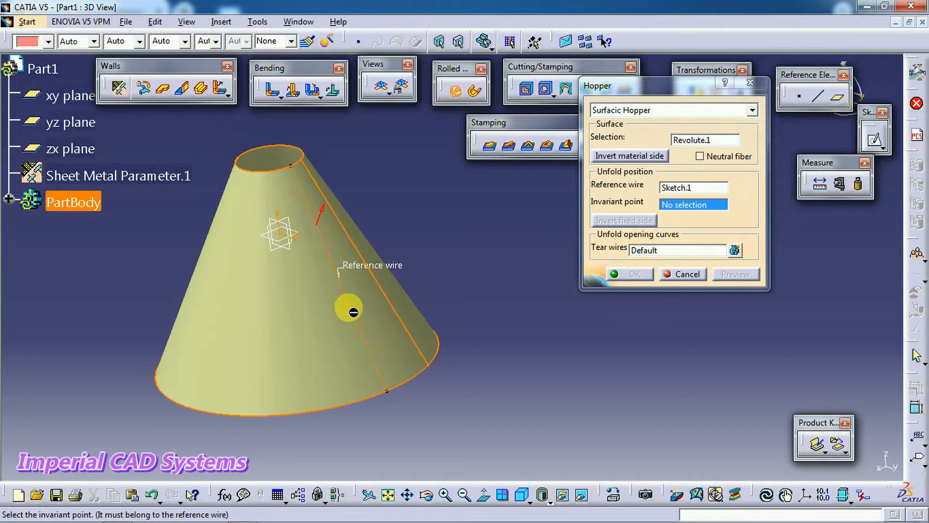
pyautogui.click(390, 395)
pyautogui.moveTo(402, 251)
pyautogui.mouseDown(button='middle')
pyautogui.moveTo(511, 351)
pyautogui.moveTo(365, 398)
pyautogui.moveTo(394, 290)
pyautogui.moveTo(380, 356)
pyautogui.moveTo(404, 362)
pyautogui.moveTo(408, 252)
pyautogui.mouseUp(button='middle')
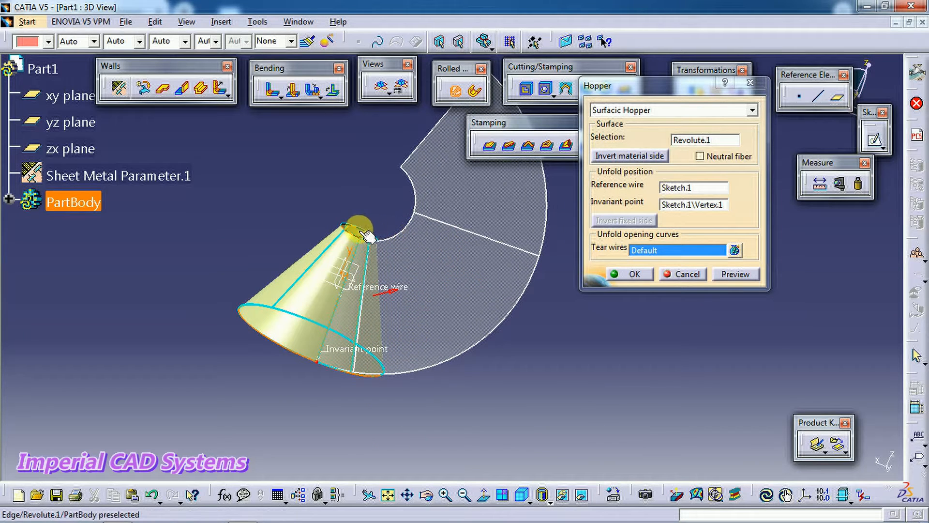
pyautogui.click(631, 274)
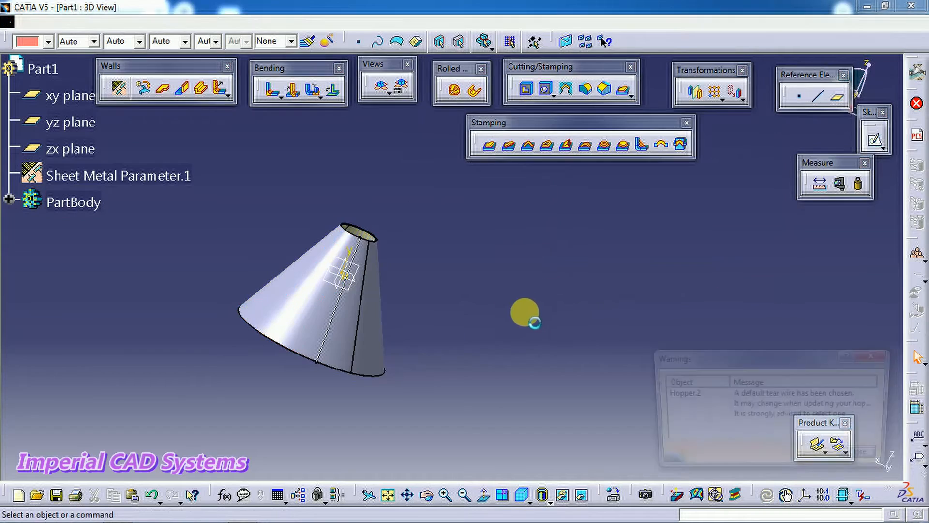
pyautogui.click(855, 452)
# Unfold the conical hopper sheet into its flat view
pyautogui.moveTo(492, 281); pyautogui.dragTo(419, 274, button='middle')
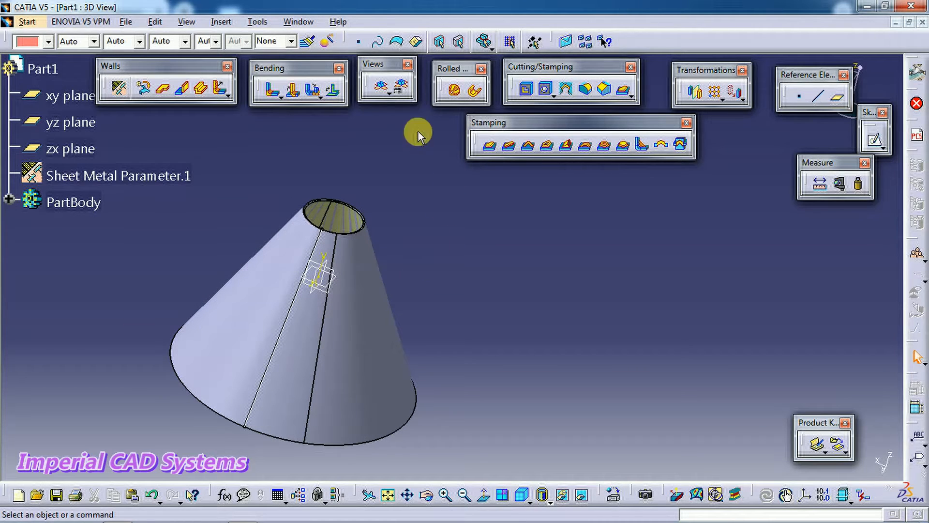
pyautogui.click(380, 88)
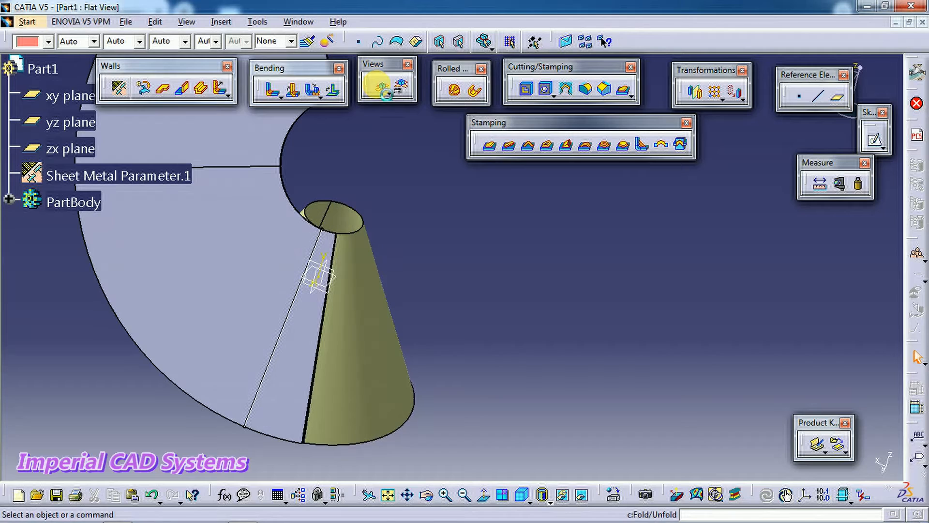
pyautogui.moveTo(472, 201); pyautogui.dragTo(547, 254, button='middle')
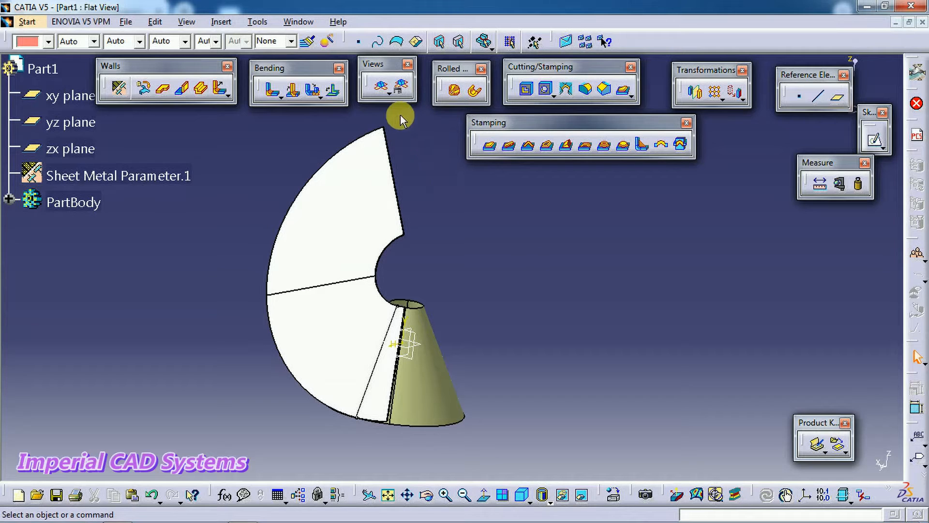
# Fold the conical hopper back to its 3D view and inspect the cone from several sides
pyautogui.click(382, 88)
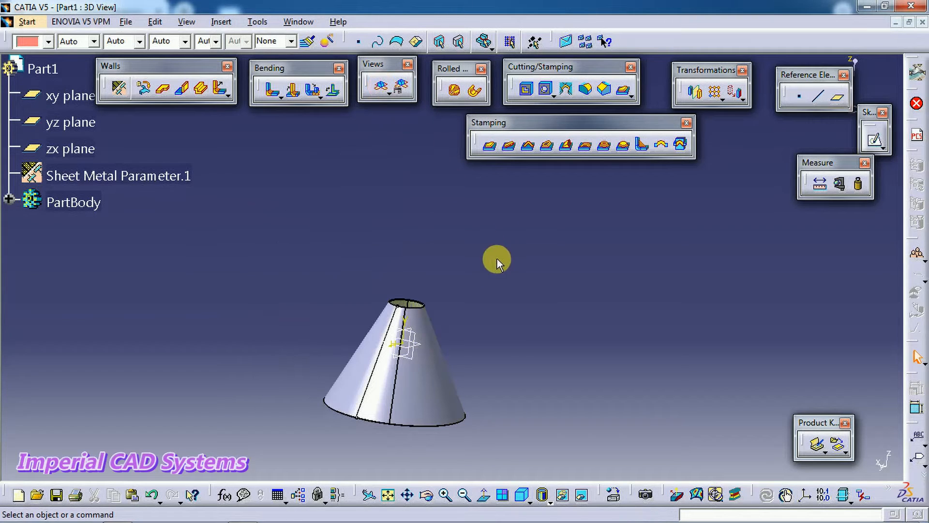
pyautogui.moveTo(493, 345); pyautogui.dragTo(411, 225, button='middle')
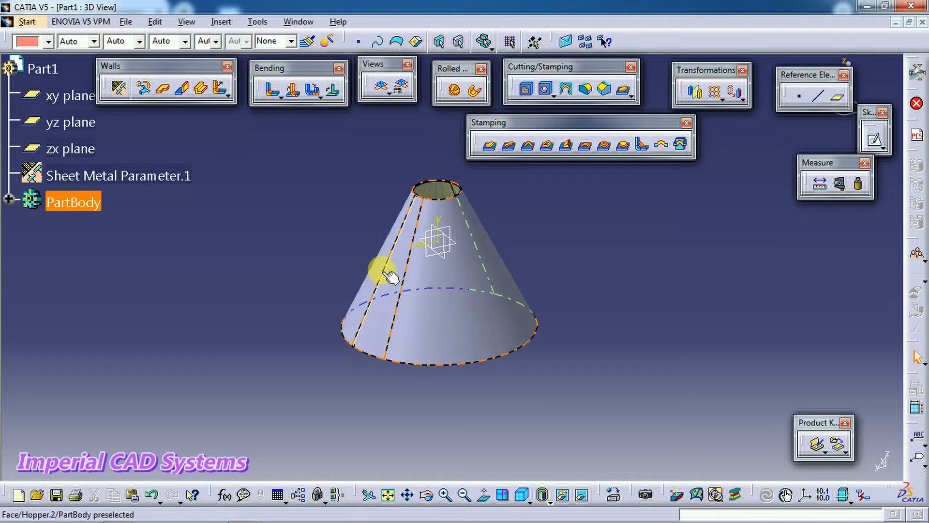
pyautogui.moveTo(411, 307); pyautogui.dragTo(632, 283, button='middle')
pyautogui.click(631, 283)
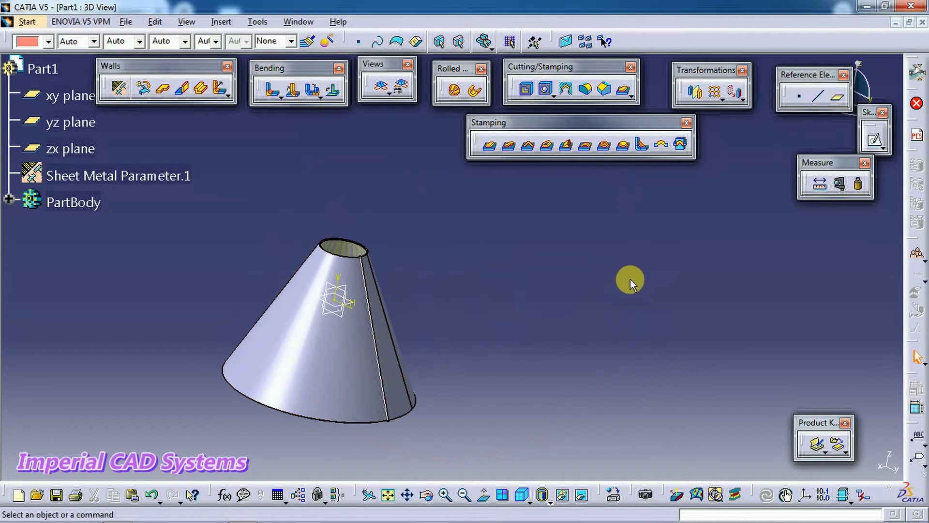
pyautogui.moveTo(624, 280); pyautogui.dragTo(498, 182, button='middle')
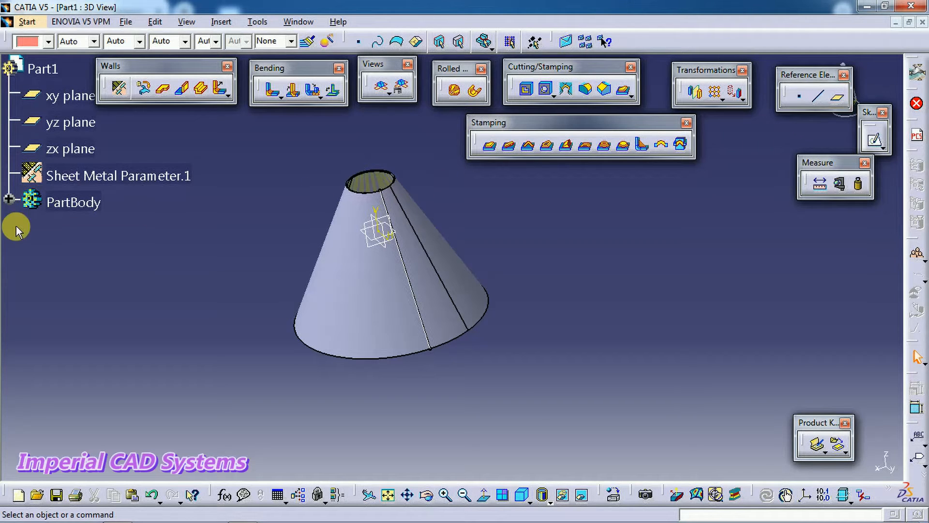
# Delete the Hopper.2 feature from the part body, keeping its parent surface
pyautogui.click(10, 199)
pyautogui.rightClick(110, 294)
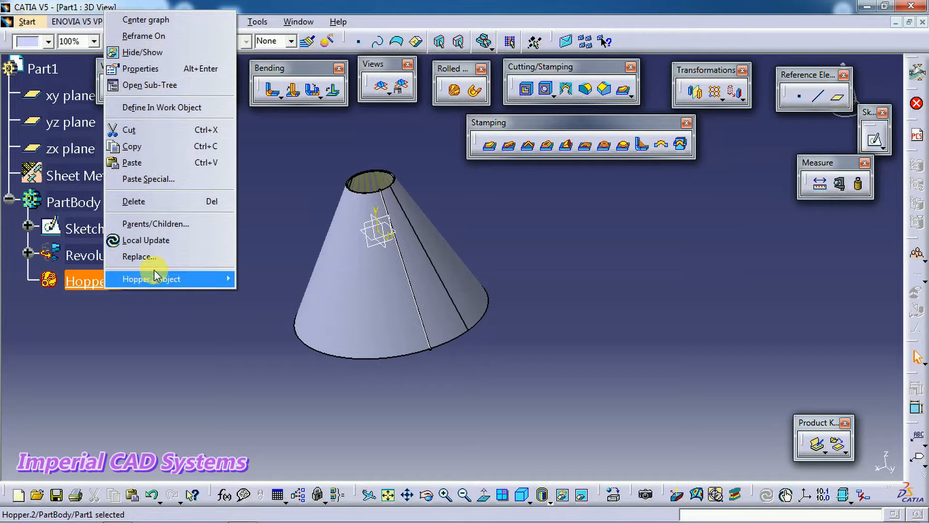
pyautogui.click(199, 200)
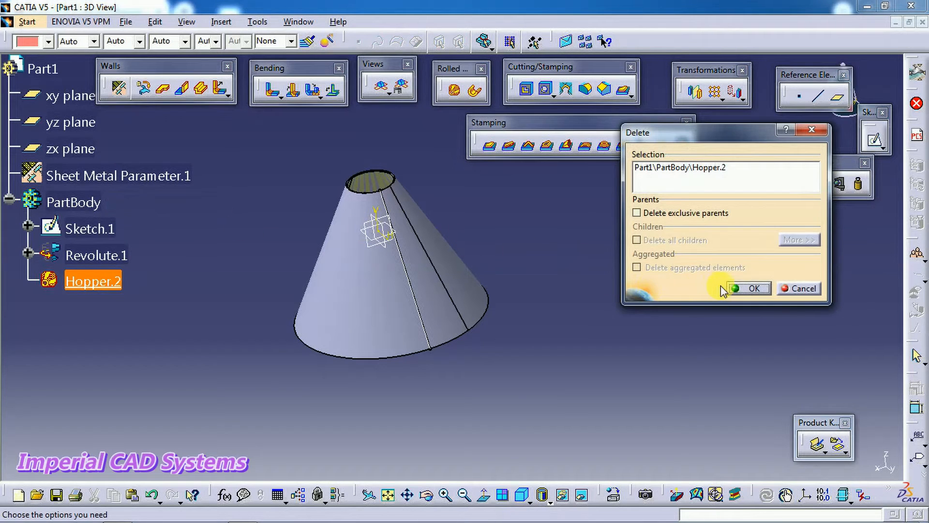
pyautogui.click(748, 289)
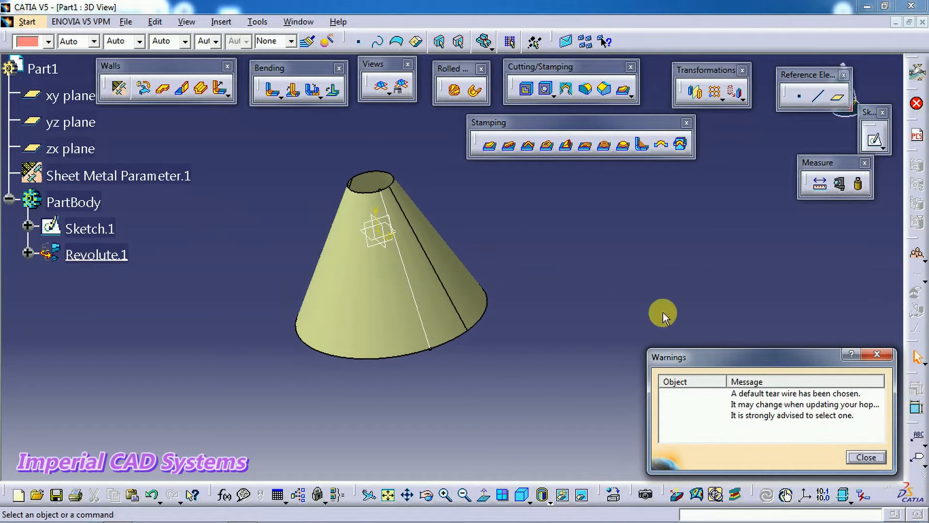
pyautogui.click(854, 458)
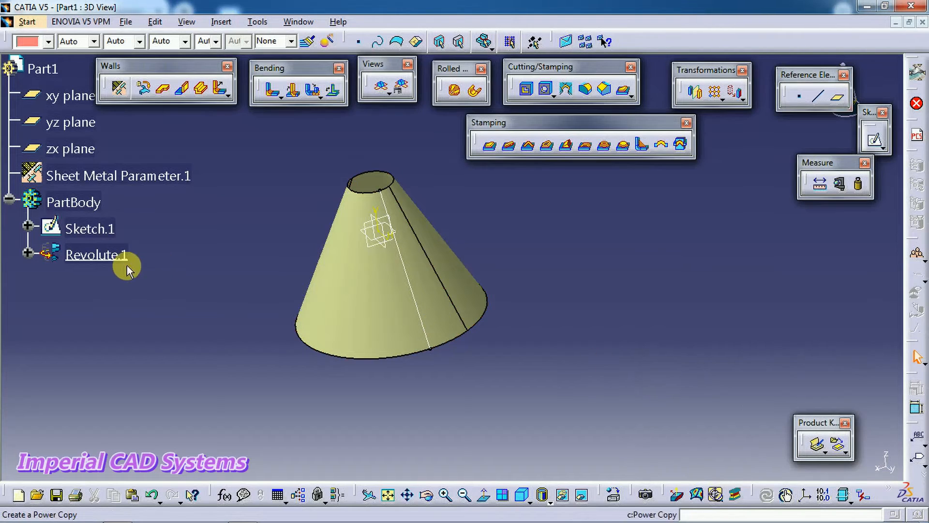
# Delete the Revolute.1 cone surface together with its aggregated elements, keeping its sketch
pyautogui.rightClick(103, 262)
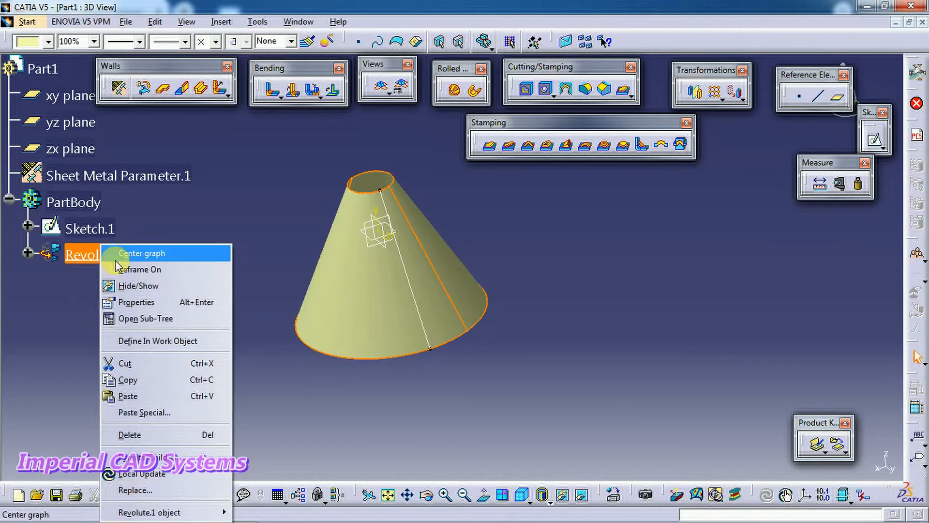
pyautogui.click(200, 436)
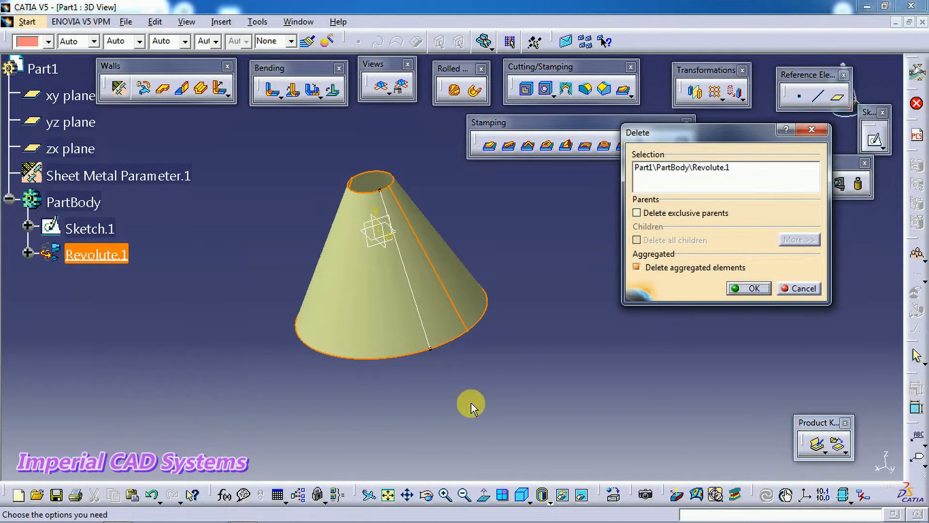
pyautogui.click(746, 289)
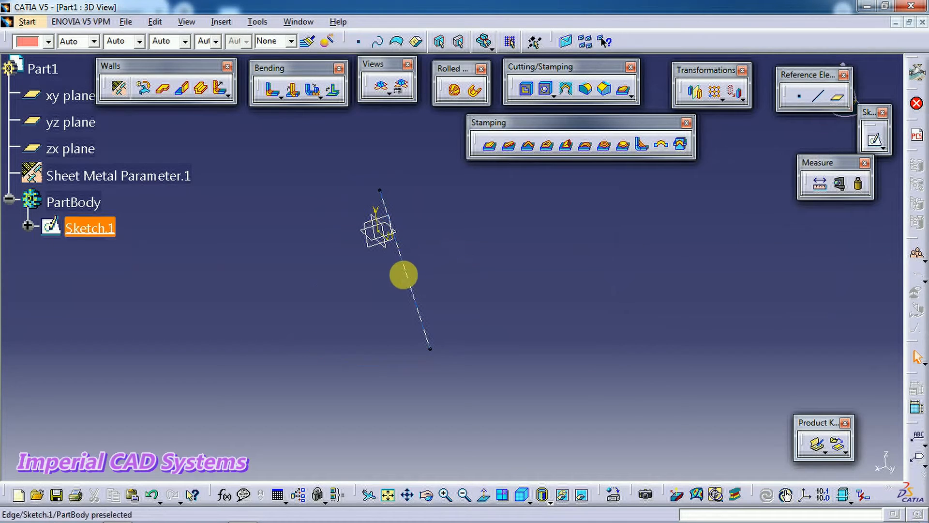
# Open Sketch.1 for editing and delete its slanted line
pyautogui.click(405, 276)
pyautogui.doubleClick(405, 276)
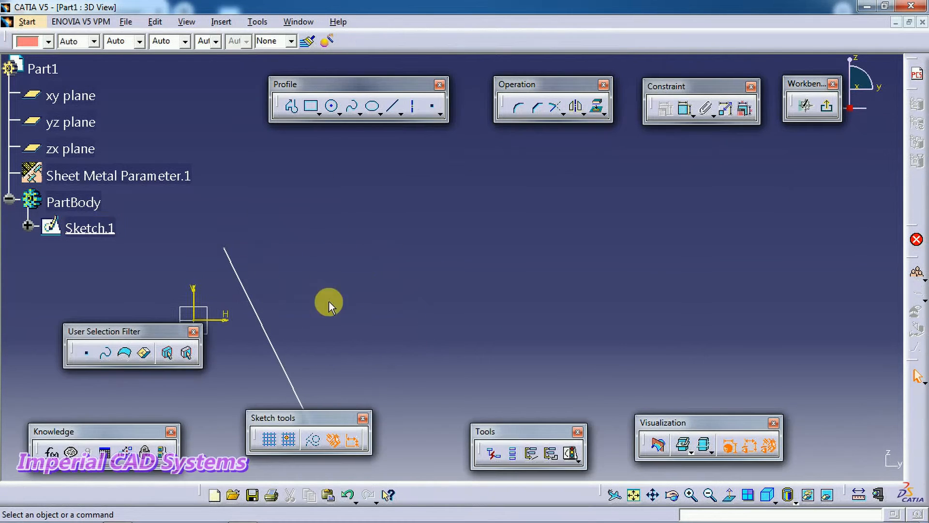
pyautogui.moveTo(290, 322); pyautogui.dragTo(429, 241, button='middle')
pyautogui.rightClick(415, 258)
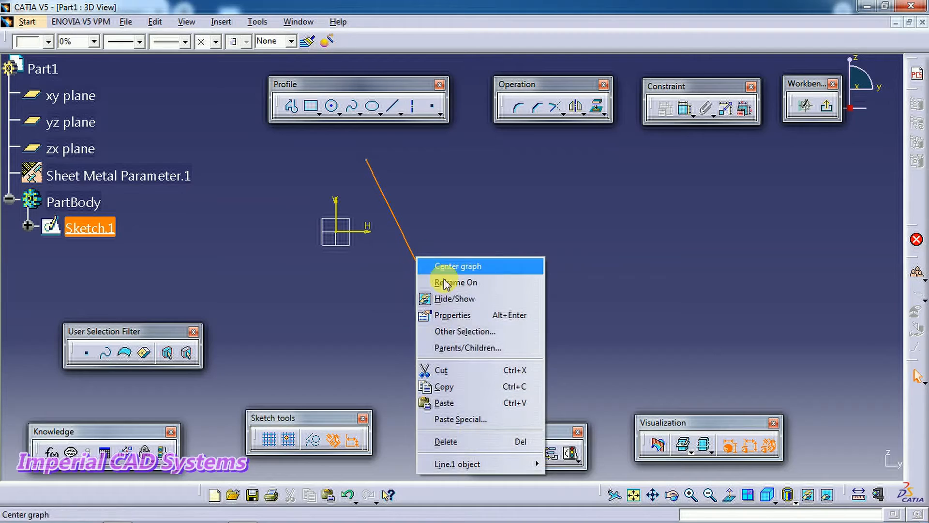
pyautogui.click(472, 436)
# Draw an S-shaped spline through four points, starting about 46 mm from the vertical axis and flaring outward below, and exit the sketch
pyautogui.click(351, 105)
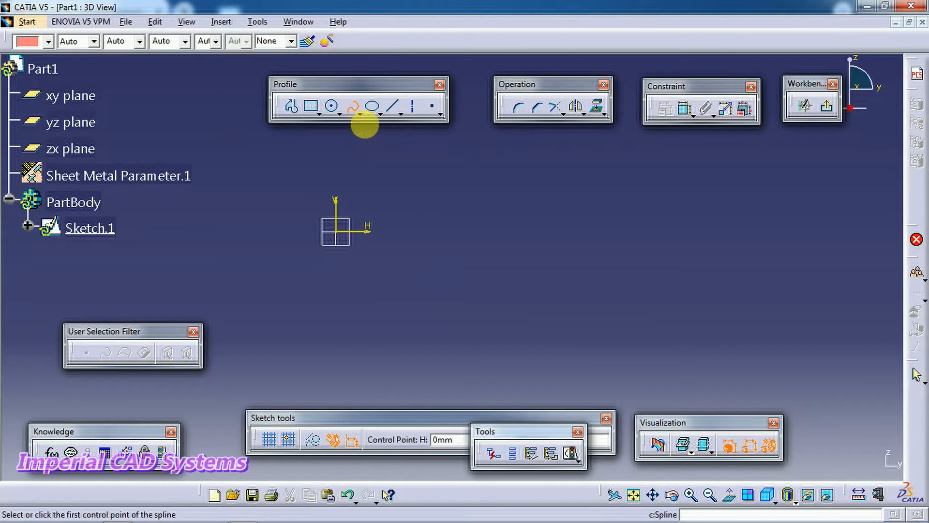
pyautogui.click(377, 139)
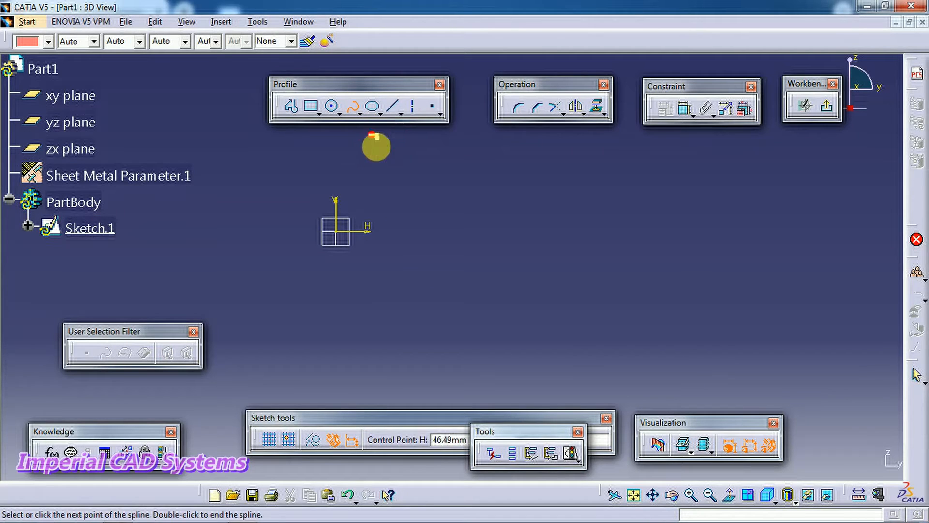
pyautogui.click(384, 198)
pyautogui.click(495, 299)
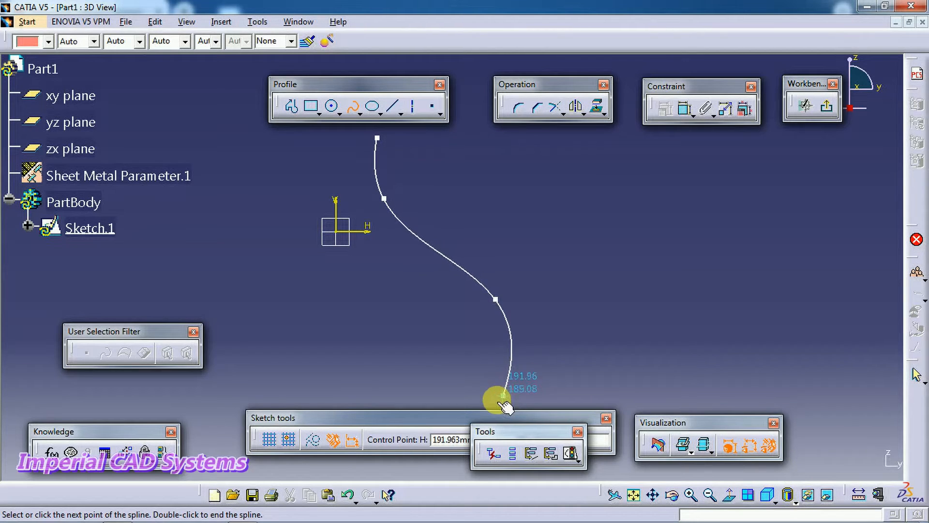
pyautogui.click(492, 402)
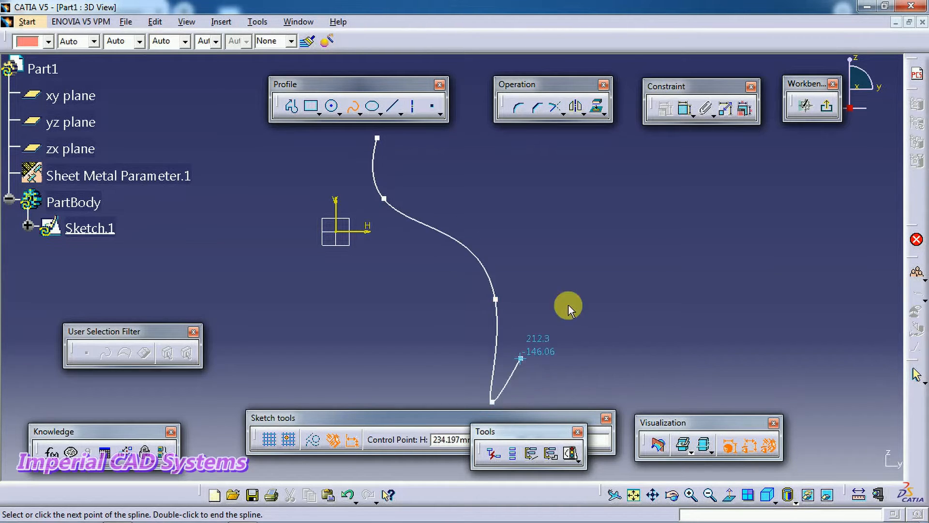
pyautogui.click(826, 106)
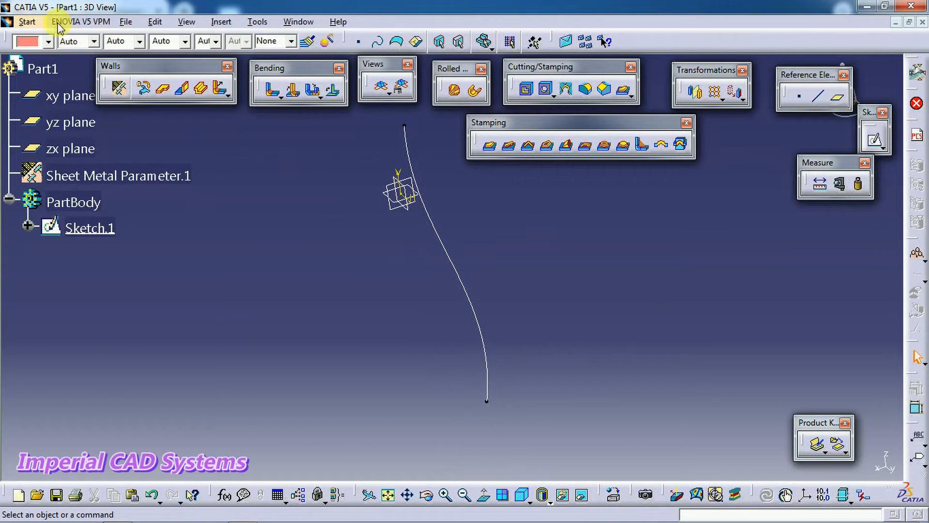
# Switch to the Generative Shape Design workbench
pyautogui.click(35, 23)
pyautogui.moveTo(67, 198)
pyautogui.click(221, 257)
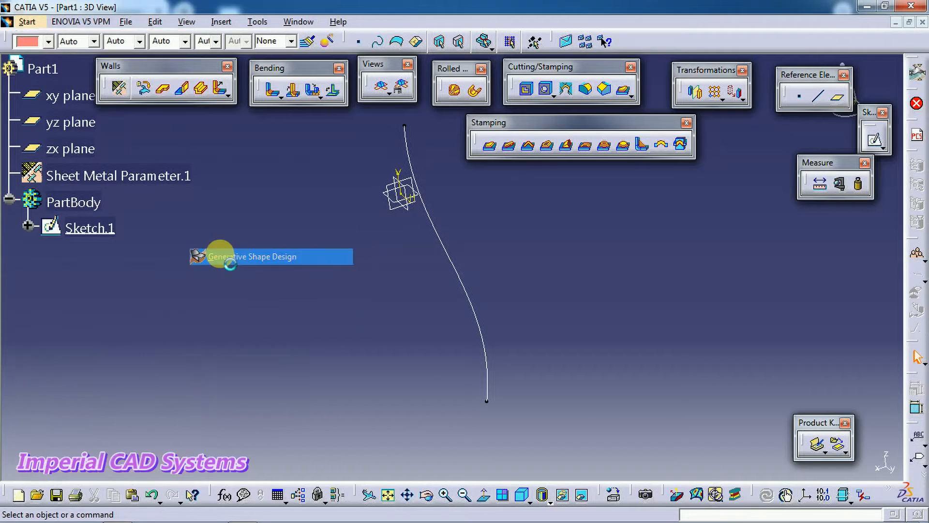
# Revolve the spline sketch 360 degrees about the sketch's vertical axis to create a vase-shaped surface
pyautogui.moveTo(318, 315); pyautogui.dragTo(430, 302, button='middle')
pyautogui.click(167, 112)
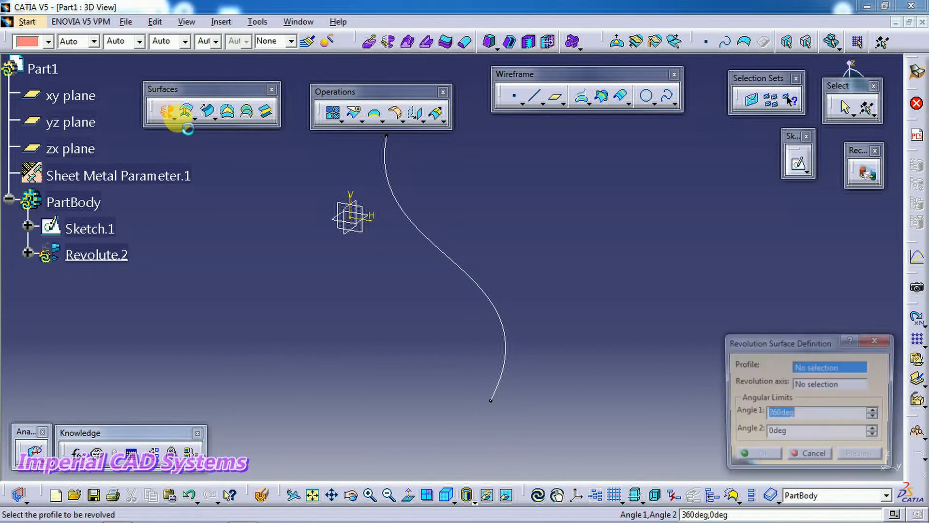
pyautogui.click(387, 177)
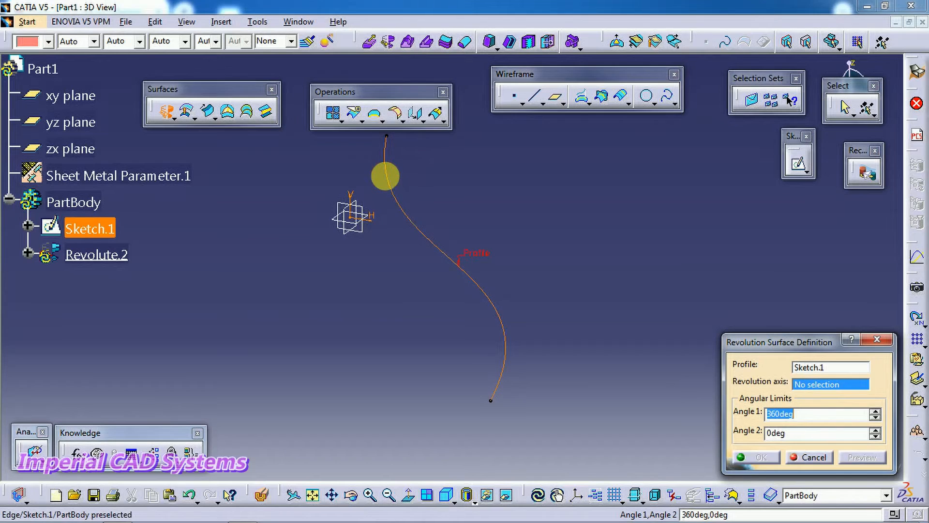
pyautogui.click(351, 196)
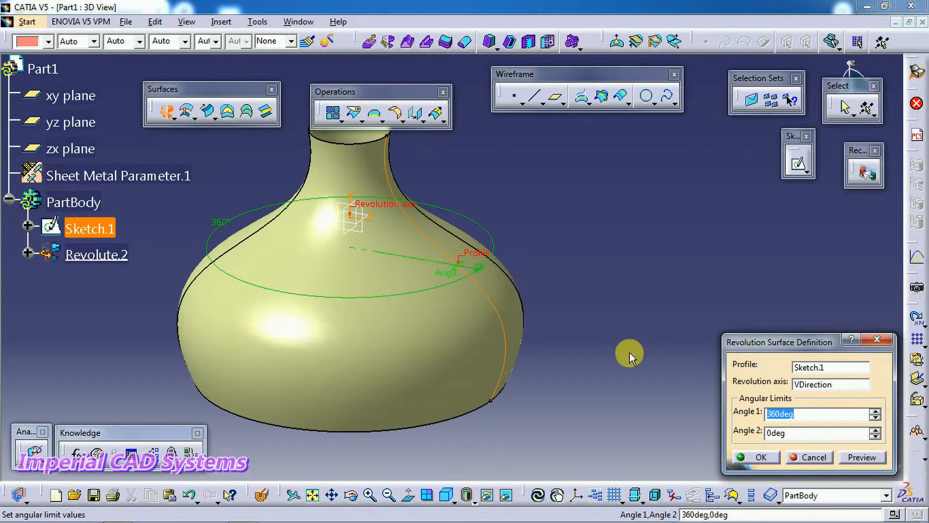
pyautogui.click(779, 457)
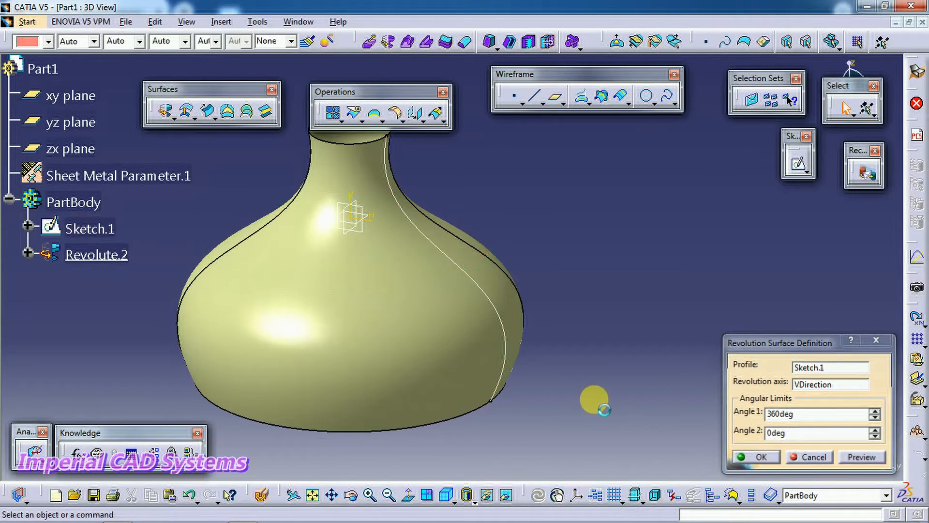
pyautogui.moveTo(576, 406); pyautogui.dragTo(489, 369, button='middle')
pyautogui.moveTo(437, 315); pyautogui.dragTo(531, 209, button='middle')
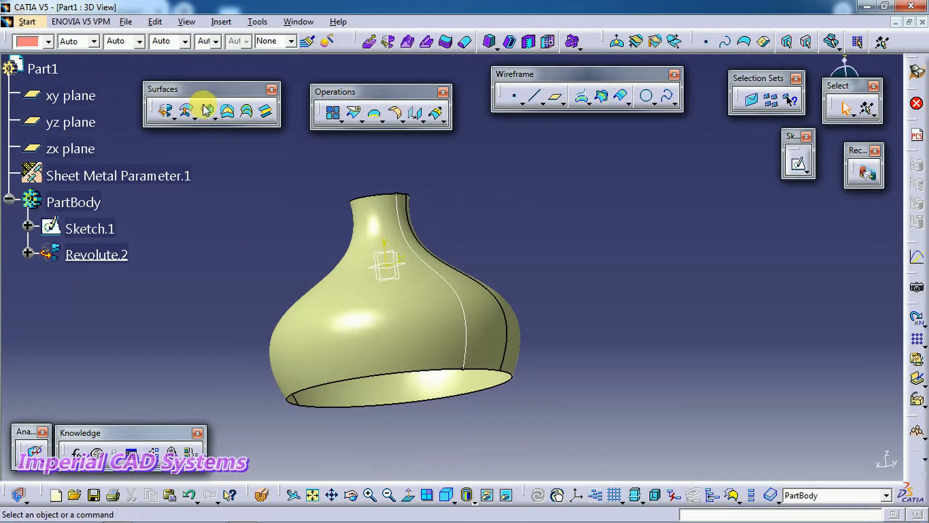
# Return to the Generative Sheetmetal Design workbench with the vase-shaped surface in view
pyautogui.click(27, 22)
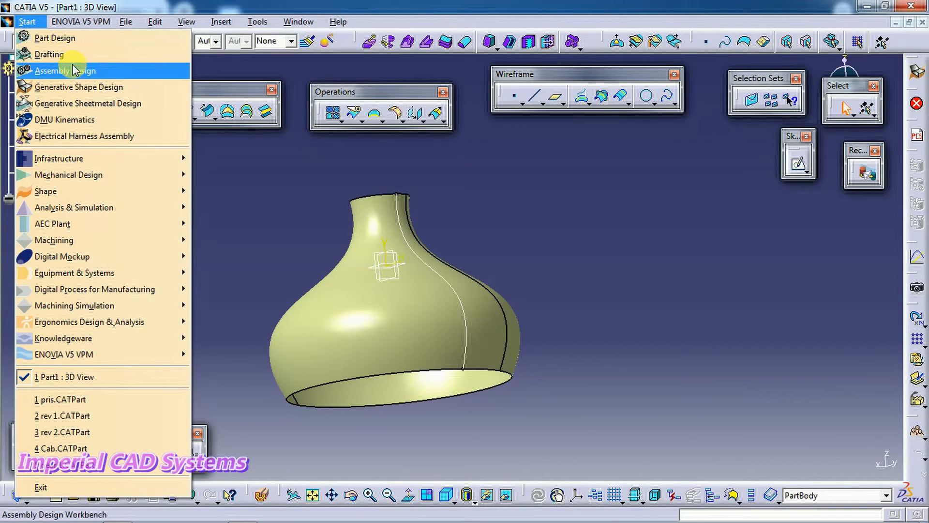
pyautogui.click(72, 103)
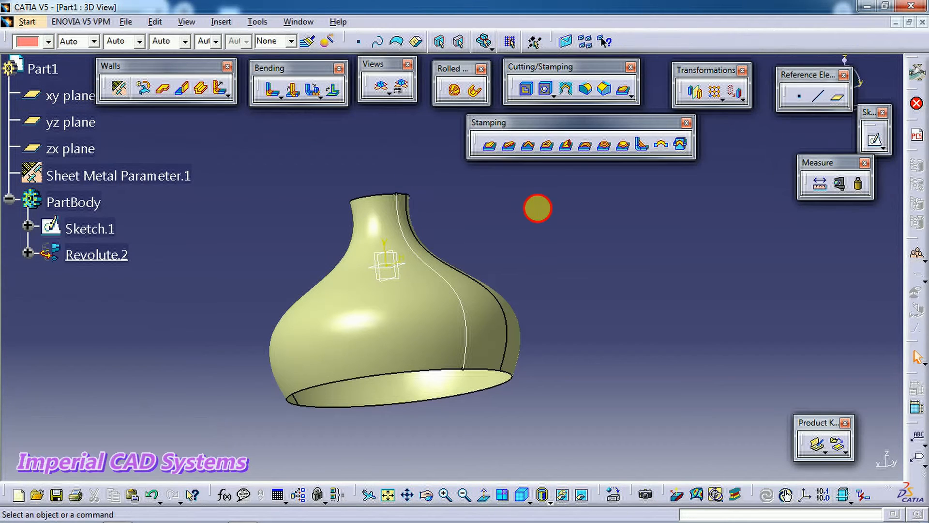
pyautogui.moveTo(490, 243); pyautogui.dragTo(477, 166, button='middle')
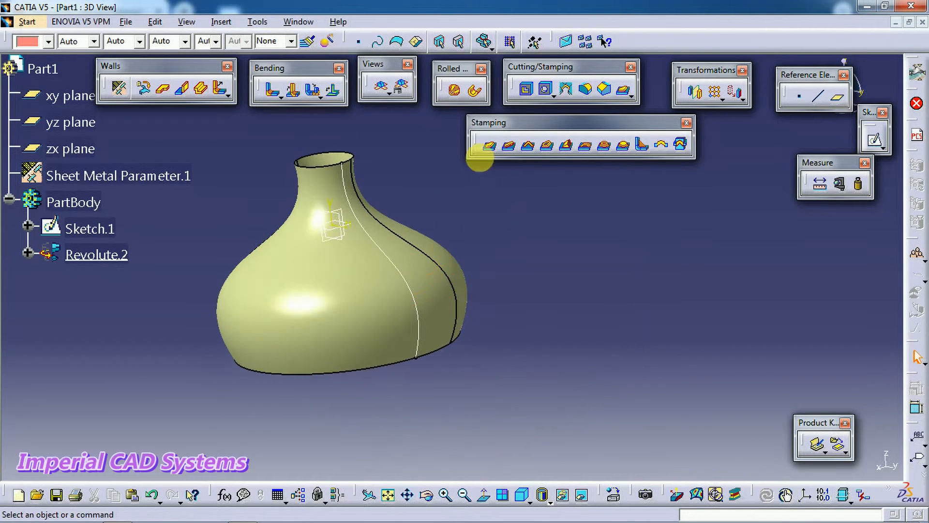
# Try to create a Surfacic Hopper from the vase surface, with the spline as reference wire, its upper endpoint as invariant point and default tear wires
pyautogui.click(455, 91)
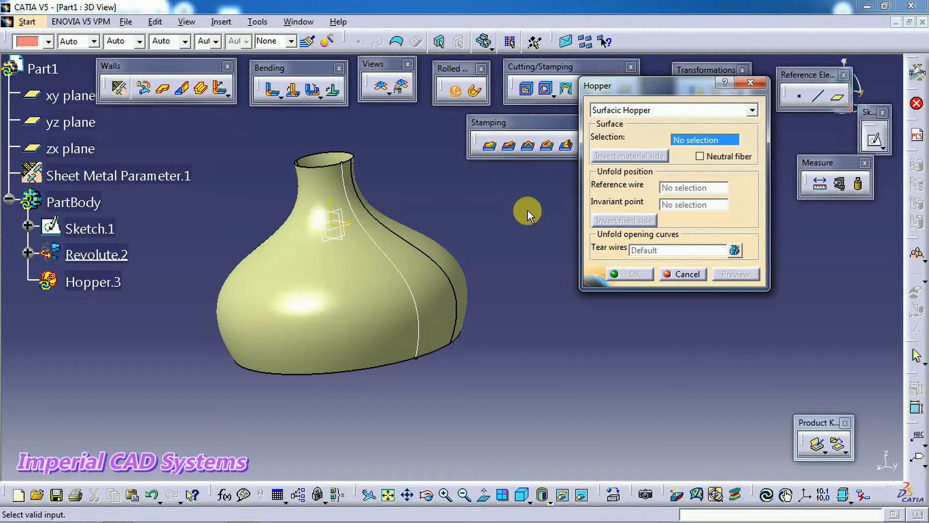
pyautogui.click(436, 277)
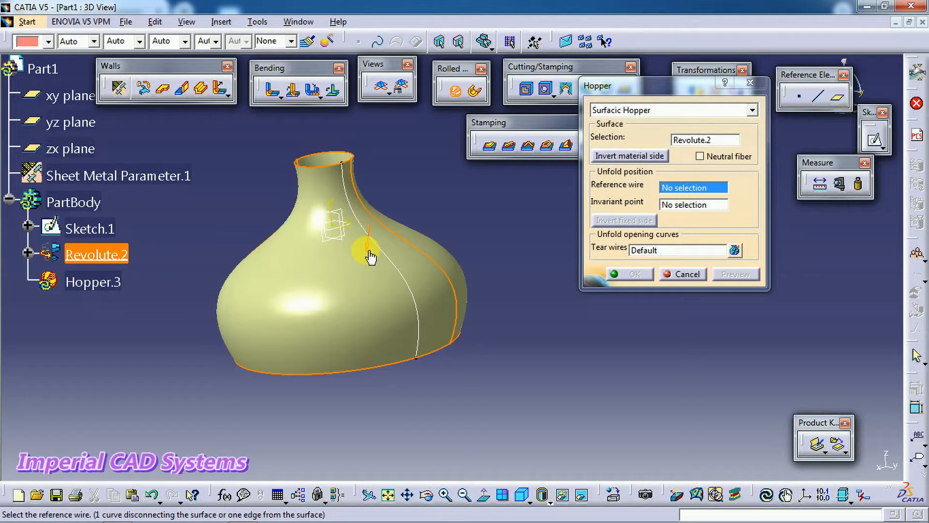
pyautogui.moveTo(362, 254); pyautogui.dragTo(388, 233, button='middle')
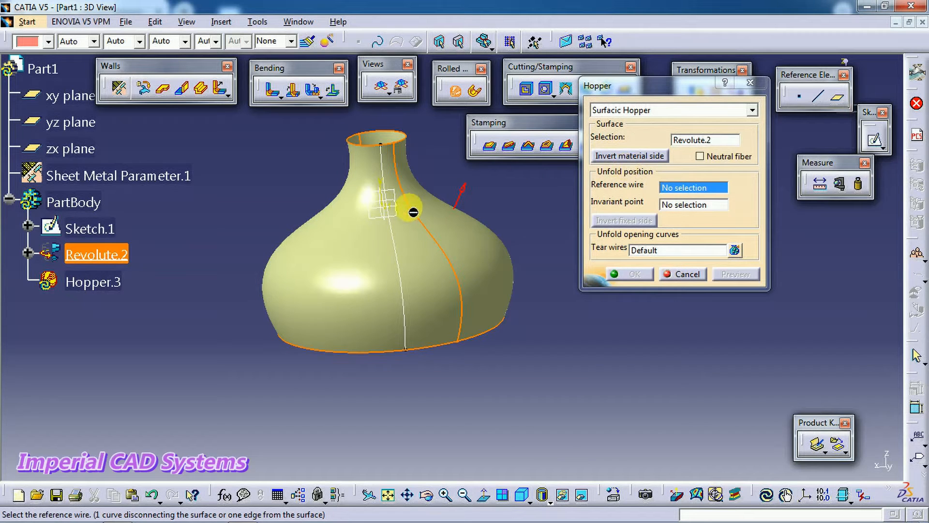
pyautogui.moveTo(376, 224); pyautogui.dragTo(425, 263, button='middle')
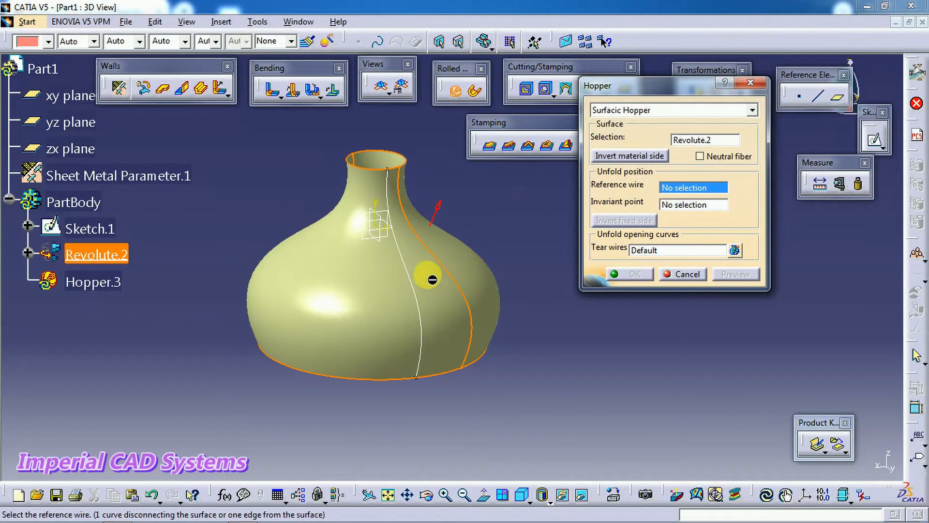
pyautogui.click(417, 290)
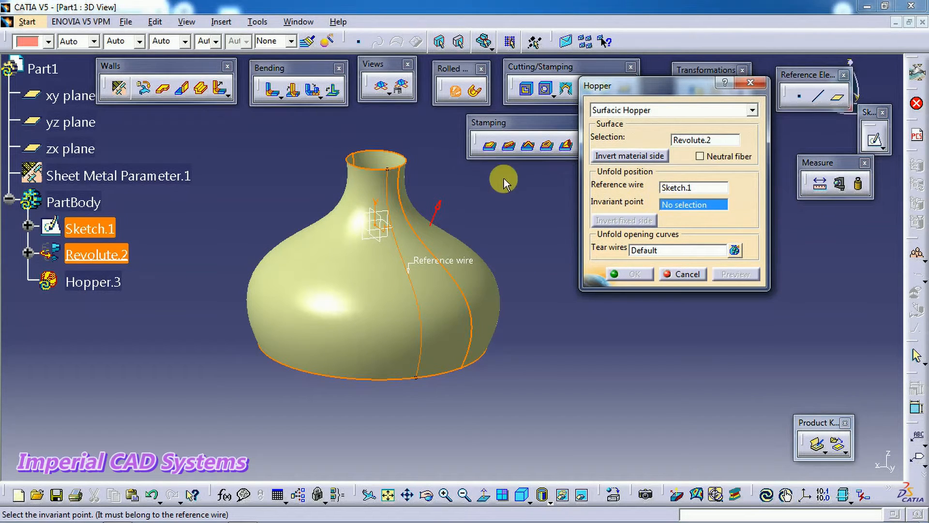
pyautogui.click(388, 165)
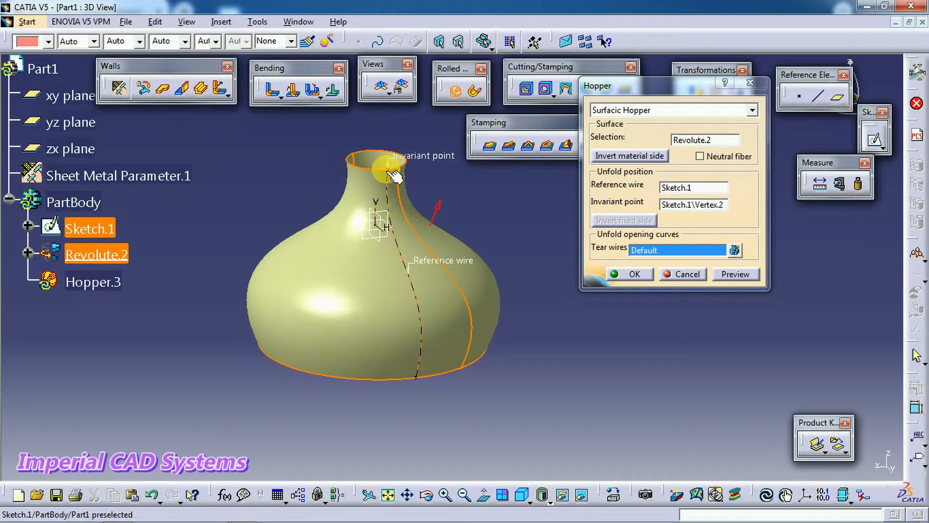
pyautogui.click(734, 280)
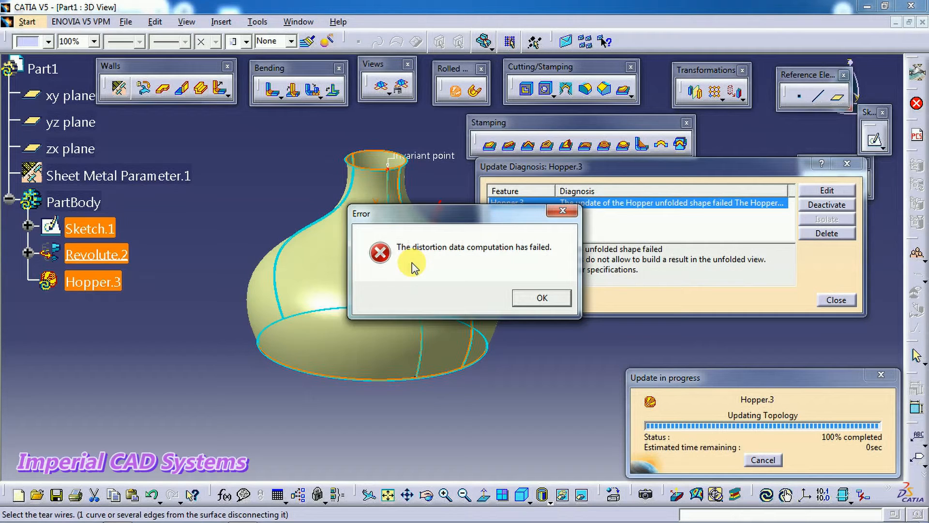
pyautogui.click(542, 297)
pyautogui.click(835, 299)
pyautogui.moveTo(626, 301)
pyautogui.mouseDown(button='middle')
pyautogui.moveTo(548, 286)
pyautogui.moveTo(572, 306)
pyautogui.moveTo(566, 303)
pyautogui.mouseUp(button='middle')
pyautogui.moveTo(431, 336); pyautogui.dragTo(559, 355, button='middle')
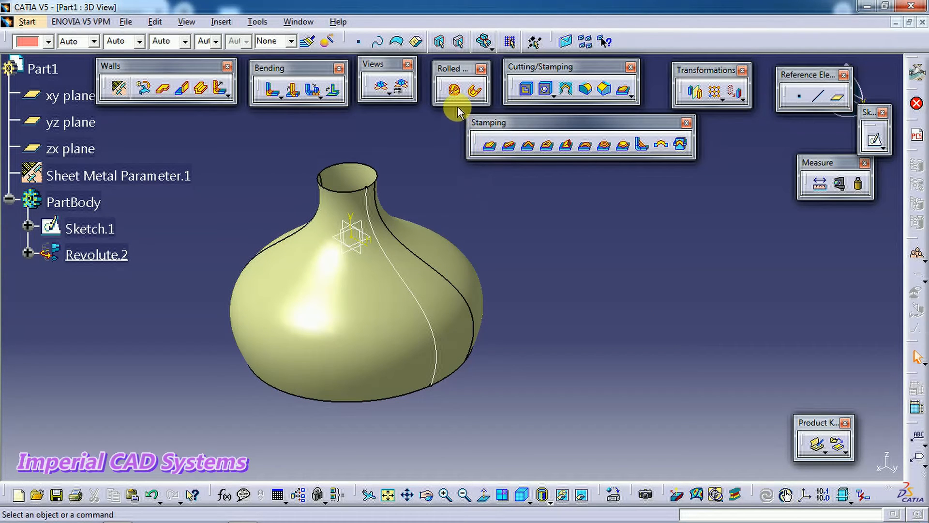
# Create a Surfacic Hopper from the vase surface, using the spline as both reference wire and tear wire and its upper endpoint as invariant point
pyautogui.click(453, 91)
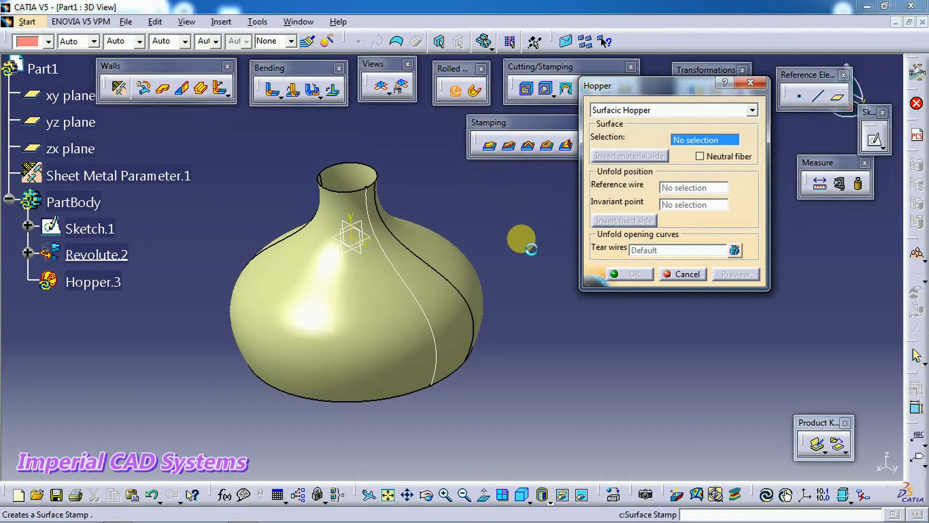
pyautogui.click(429, 287)
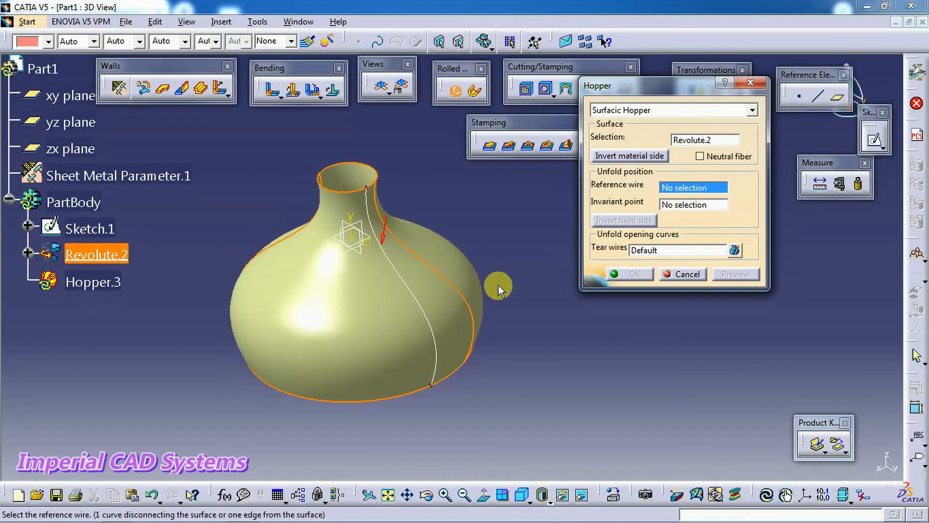
pyautogui.click(424, 308)
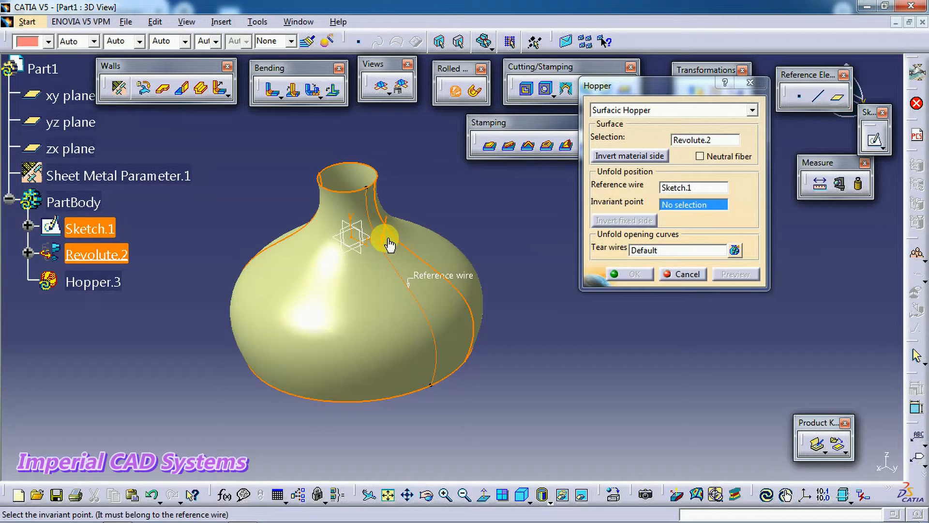
pyautogui.moveTo(486, 341); pyautogui.dragTo(543, 261, button='middle')
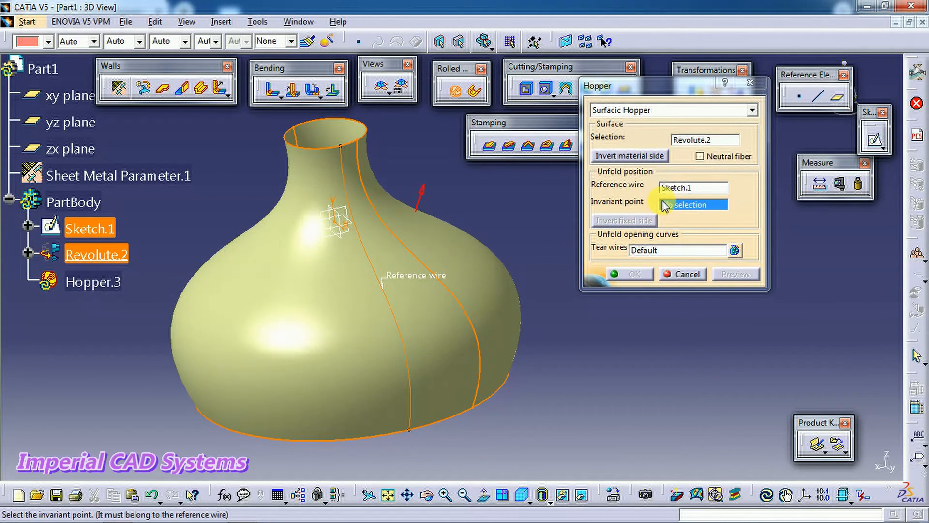
pyautogui.click(341, 143)
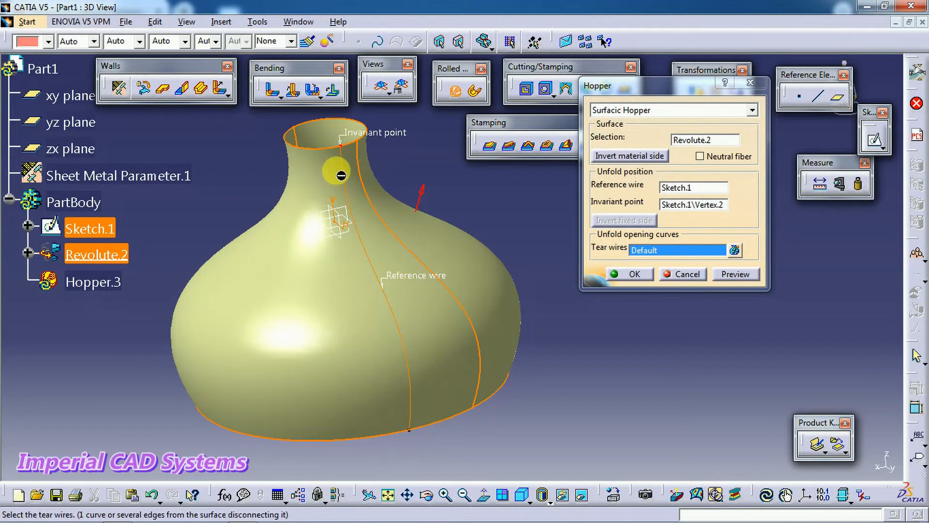
pyautogui.moveTo(369, 353)
pyautogui.mouseDown(button='middle')
pyautogui.moveTo(399, 345)
pyautogui.moveTo(383, 341)
pyautogui.mouseUp(button='middle')
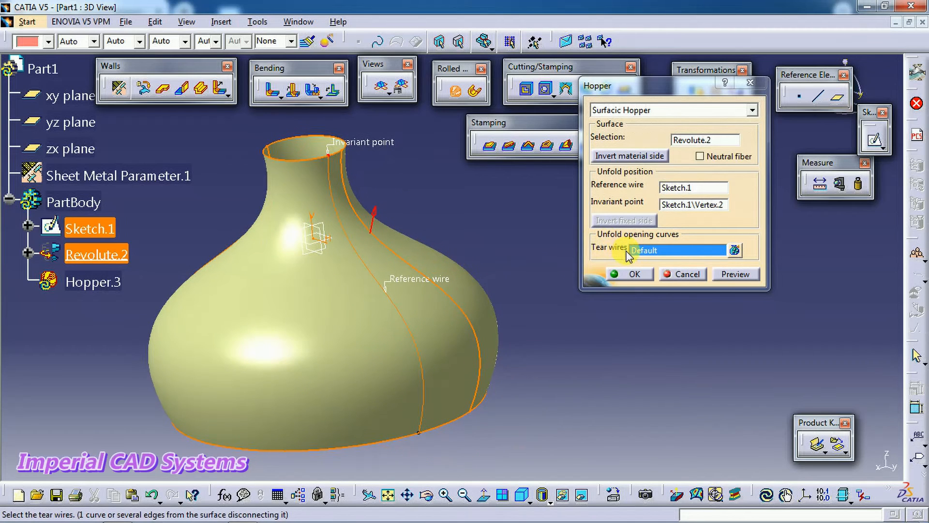
pyautogui.click(641, 253)
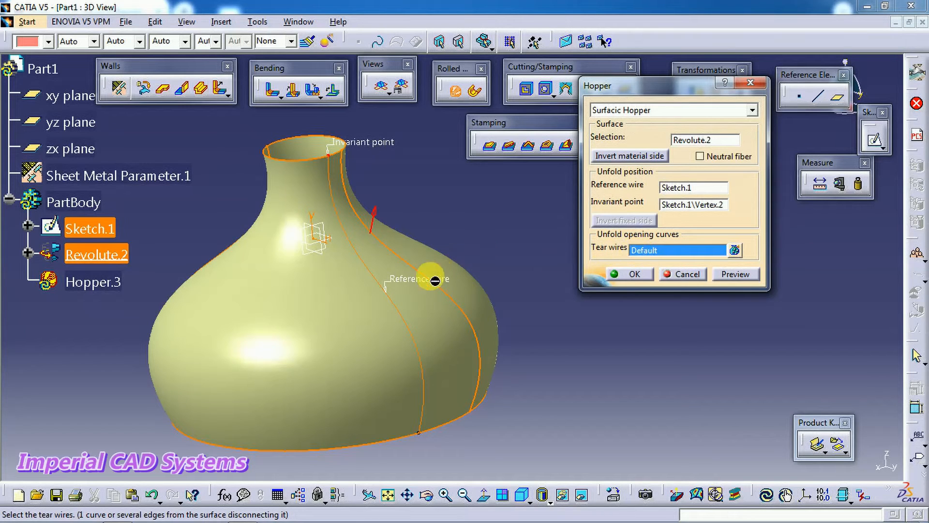
pyautogui.click(396, 305)
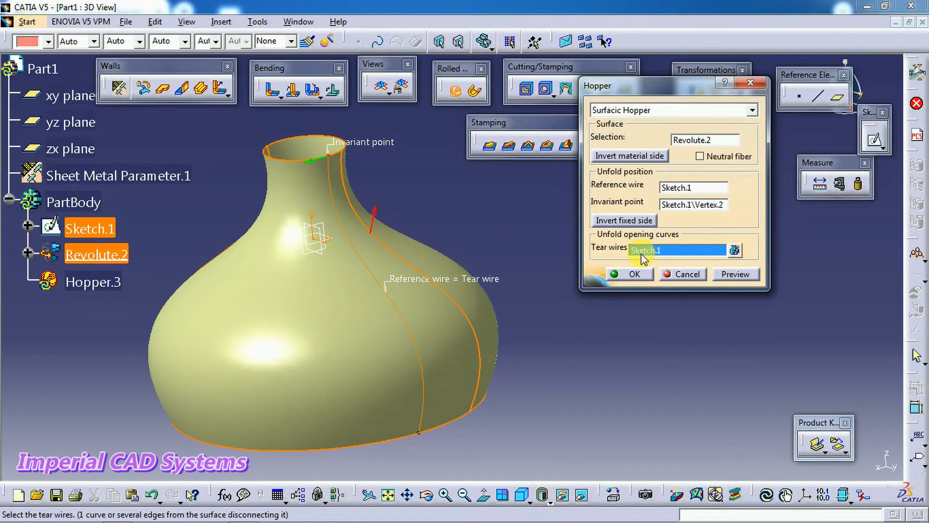
pyautogui.click(637, 279)
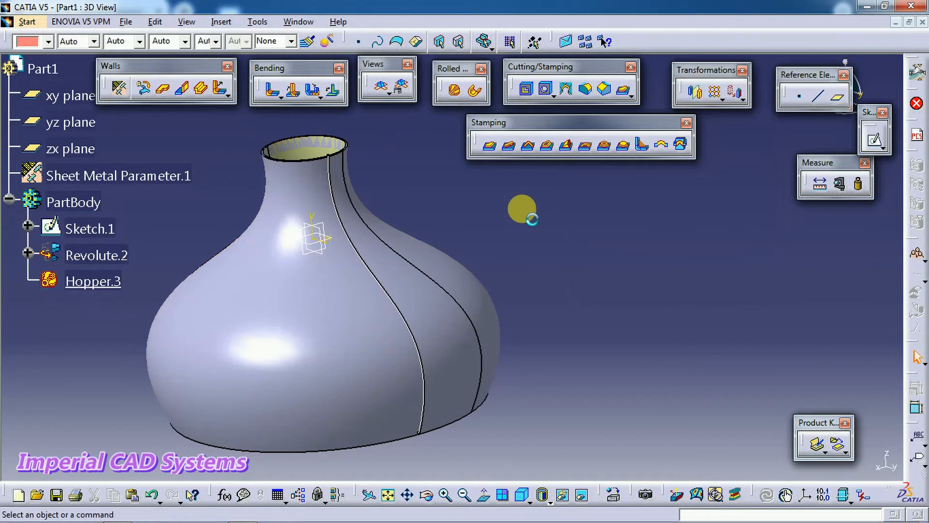
# Unfold the vase-shaped hopper into its flat pattern
pyautogui.moveTo(565, 292); pyautogui.dragTo(425, 276, button='middle')
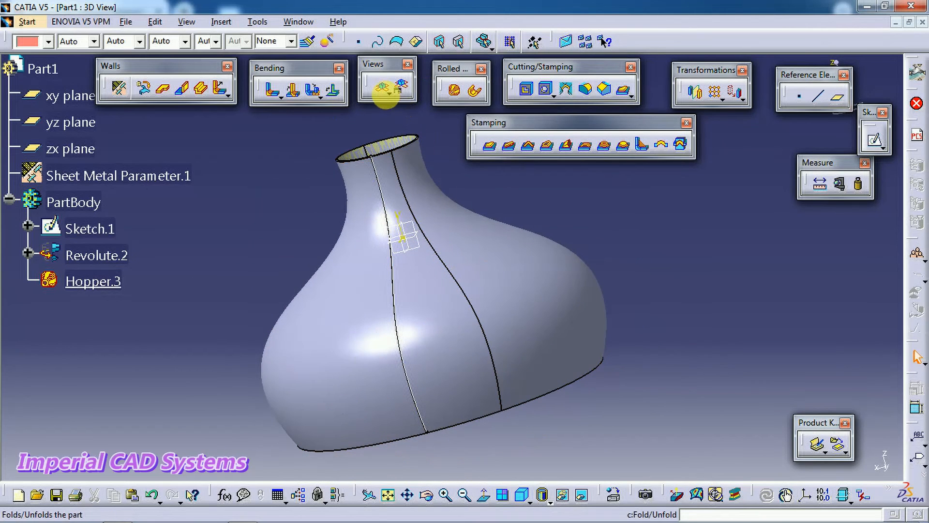
pyautogui.click(383, 90)
pyautogui.moveTo(538, 203); pyautogui.dragTo(587, 270, button='middle')
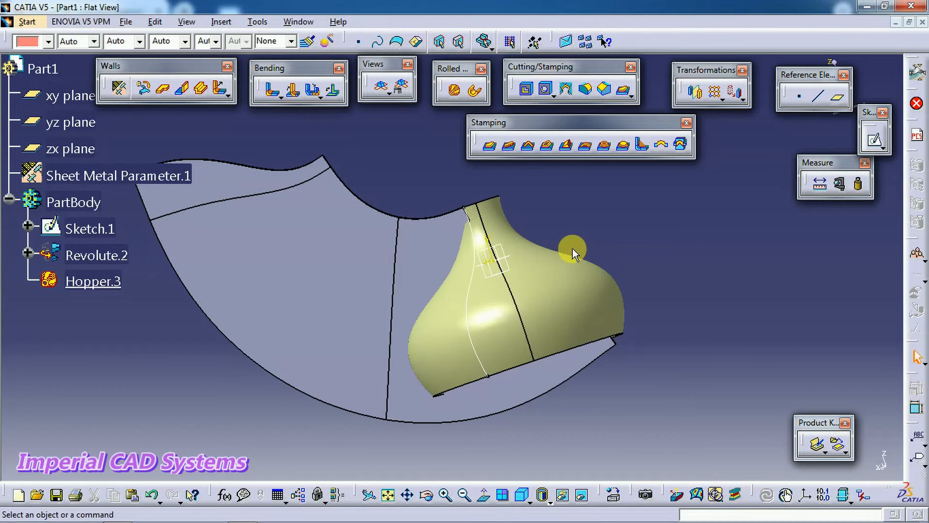
# Hide the revolved vase surface so only the flat pattern is displayed, and inspect the pattern's outline
pyautogui.rightClick(93, 247)
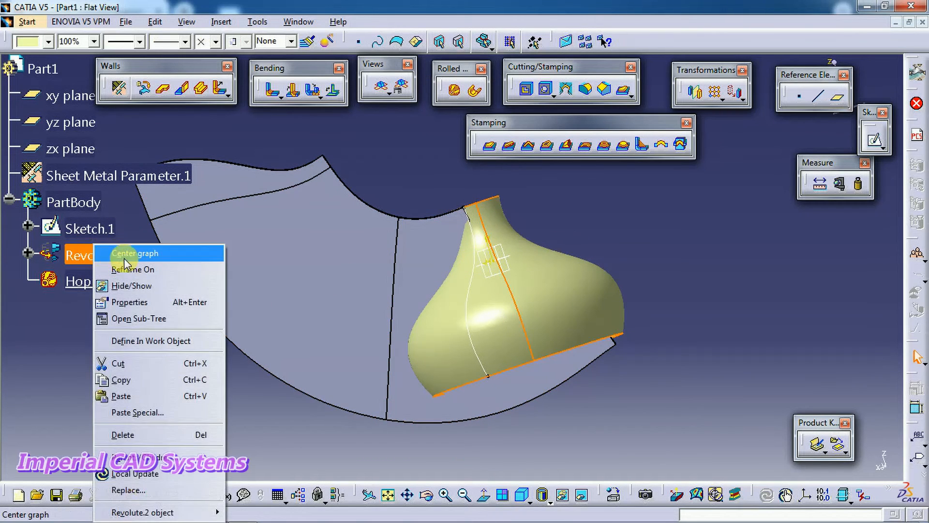
pyautogui.click(134, 288)
pyautogui.moveTo(378, 315); pyautogui.dragTo(518, 270, button='middle')
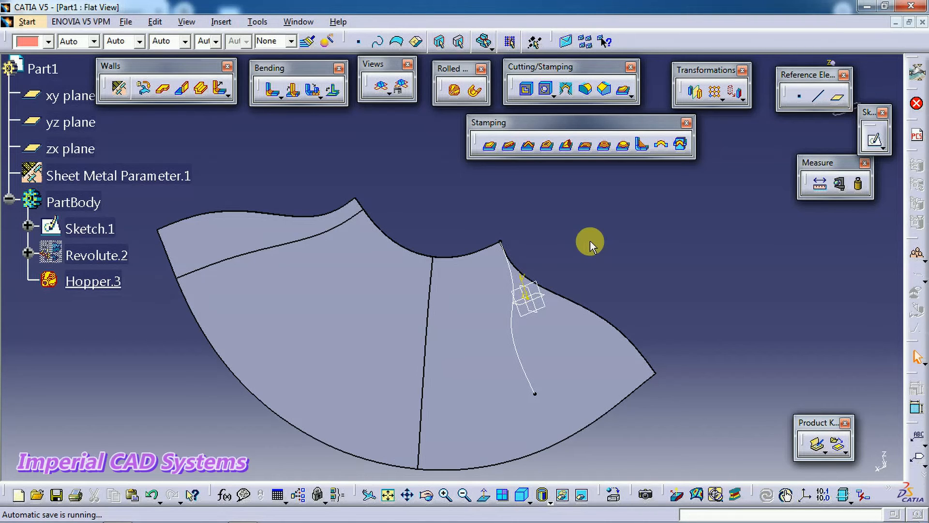
pyautogui.moveTo(589, 245); pyautogui.dragTo(670, 268, button='middle')
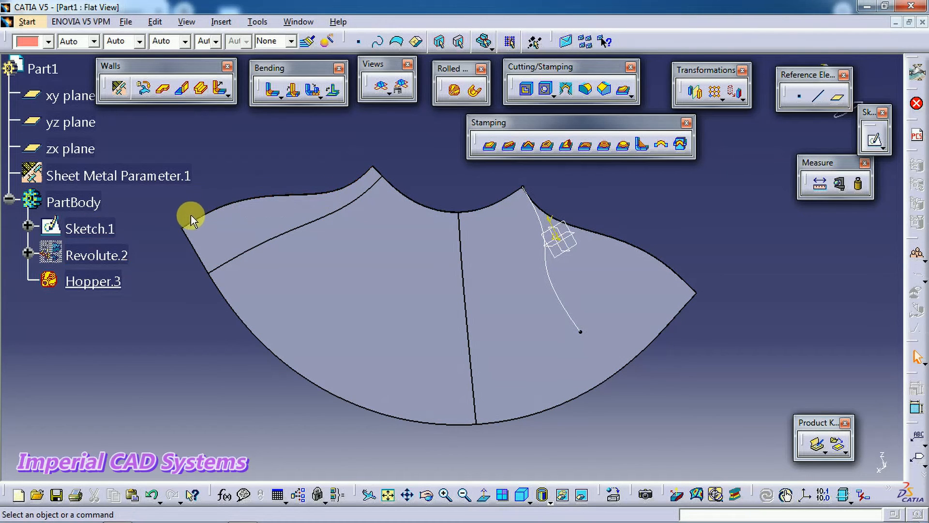
pyautogui.moveTo(518, 252); pyautogui.dragTo(415, 371, button='middle')
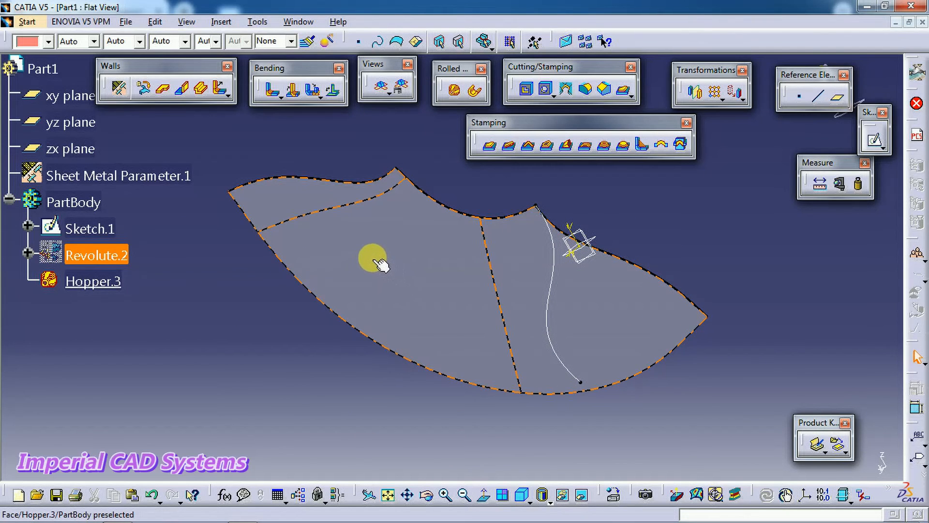
# Fold the flat pattern back into the vase shape and inspect the tear along the spline
pyautogui.click(381, 87)
pyautogui.moveTo(446, 261)
pyautogui.mouseDown(button='middle')
pyautogui.moveTo(398, 280)
pyautogui.moveTo(615, 253)
pyautogui.moveTo(589, 320)
pyautogui.moveTo(603, 245)
pyautogui.moveTo(593, 296)
pyautogui.moveTo(505, 289)
pyautogui.mouseUp(button='middle')
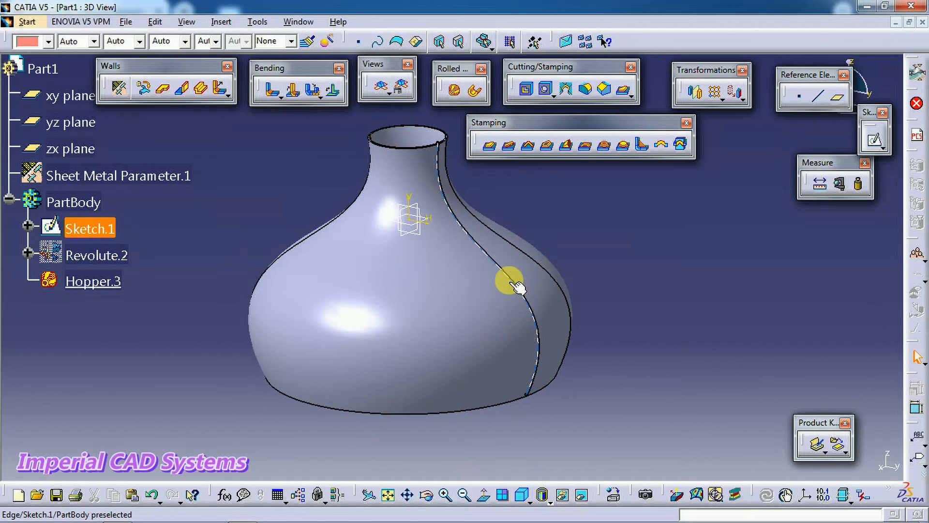
pyautogui.moveTo(515, 290); pyautogui.dragTo(479, 301, button='middle')
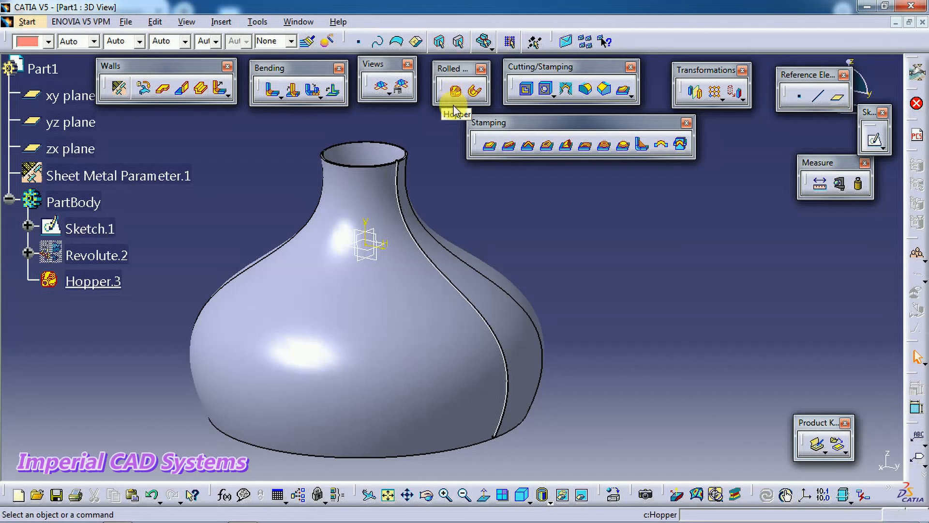
# Change the PartBody's colour to yellow and view the vase from another angle
pyautogui.click(65, 207)
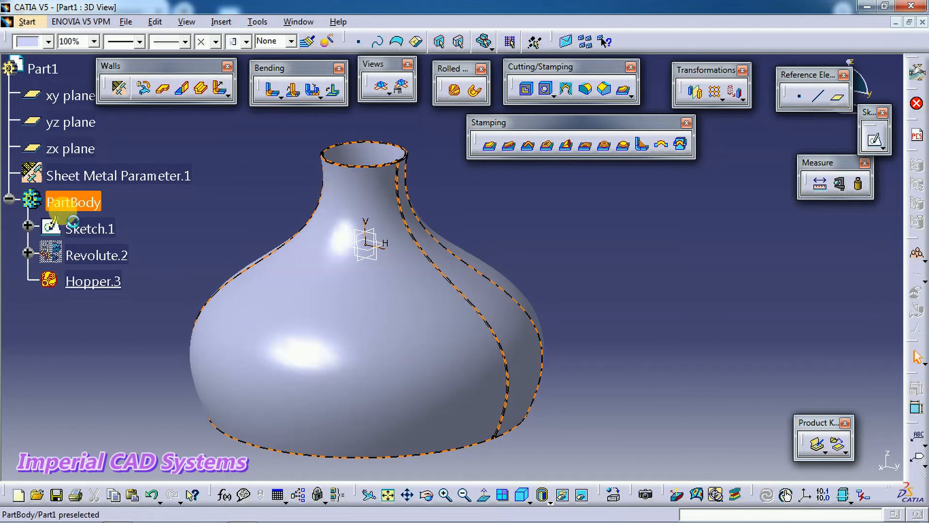
pyautogui.click(48, 42)
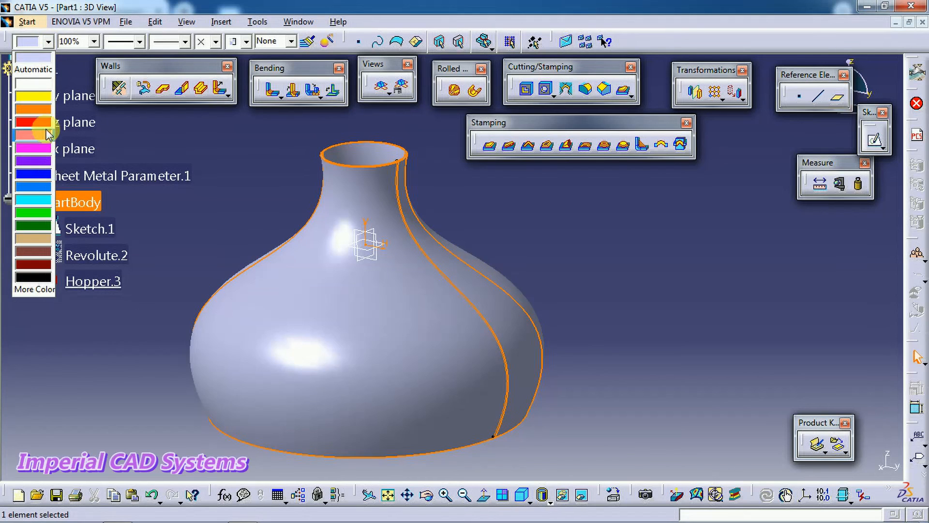
pyautogui.click(47, 100)
pyautogui.click(242, 218)
pyautogui.moveTo(242, 217); pyautogui.dragTo(471, 240, button='middle')
pyautogui.moveTo(512, 322)
pyautogui.mouseDown(button='middle')
pyautogui.moveTo(504, 353)
pyautogui.moveTo(647, 342)
pyautogui.moveTo(528, 283)
pyautogui.moveTo(603, 411)
pyautogui.moveTo(599, 348)
pyautogui.moveTo(519, 323)
pyautogui.moveTo(505, 334)
pyautogui.mouseUp(button='middle')
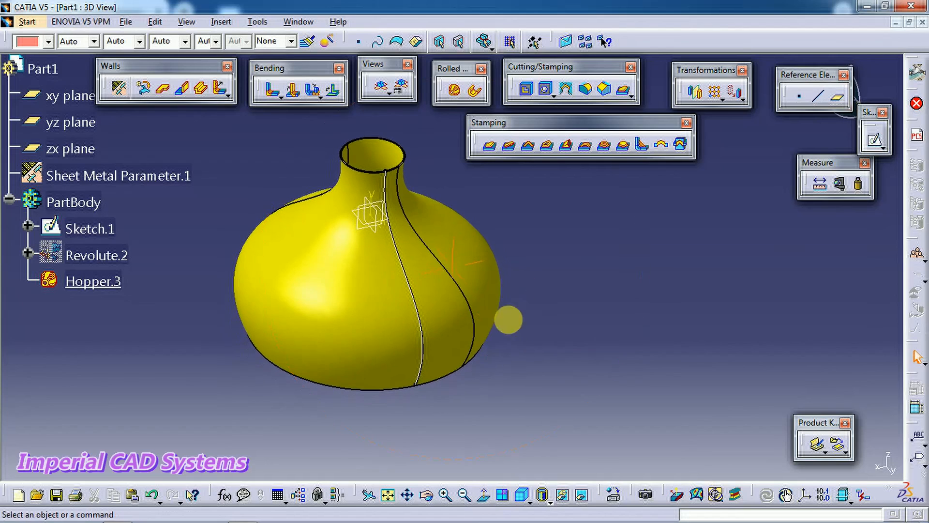